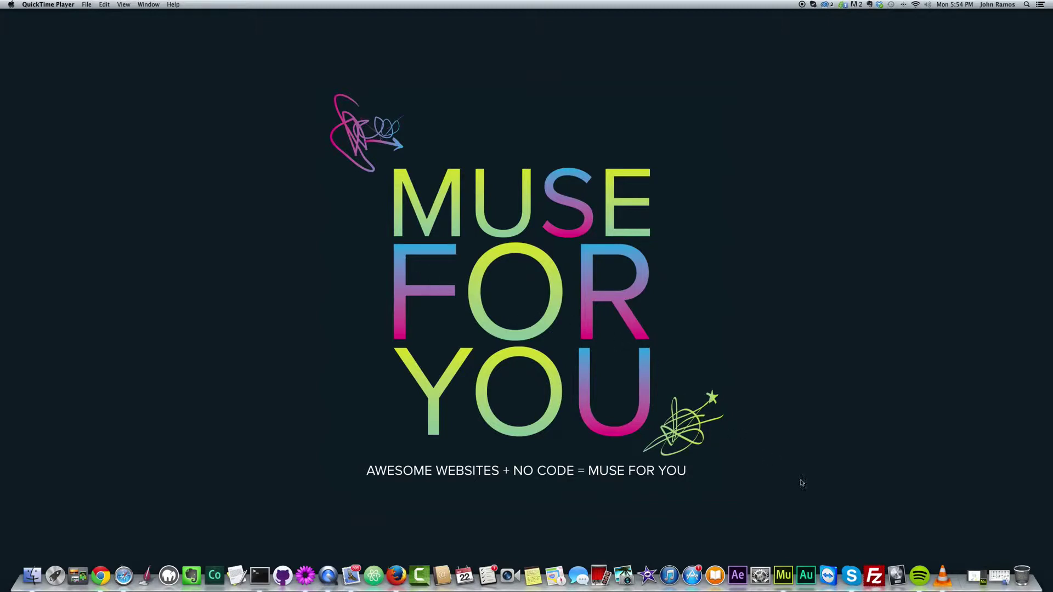
{"action": "left_click", "coordinate": [783, 575]}
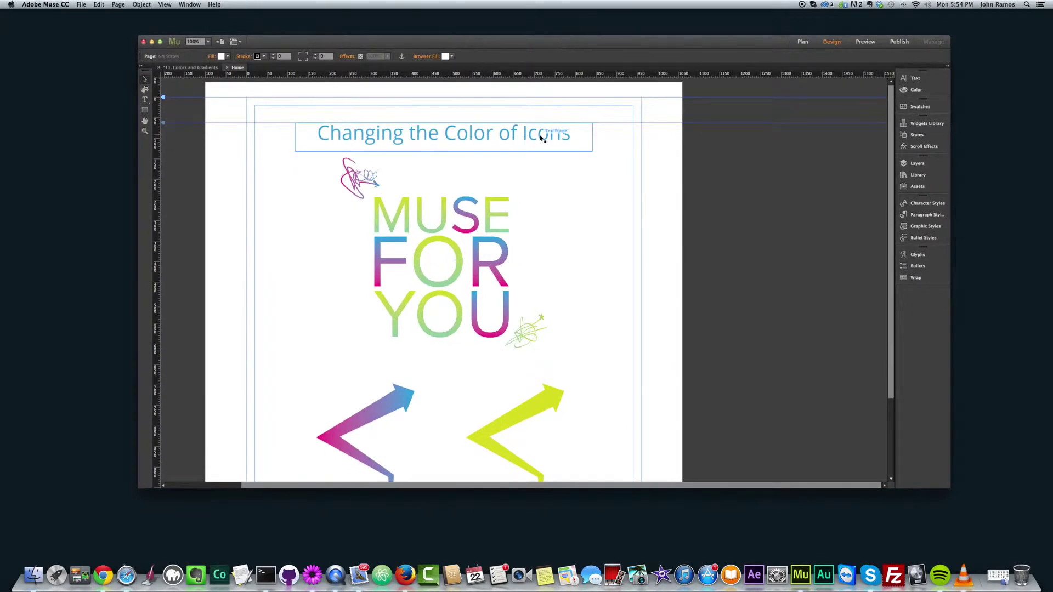
{"action": "key", "text": "super+alt+e"}
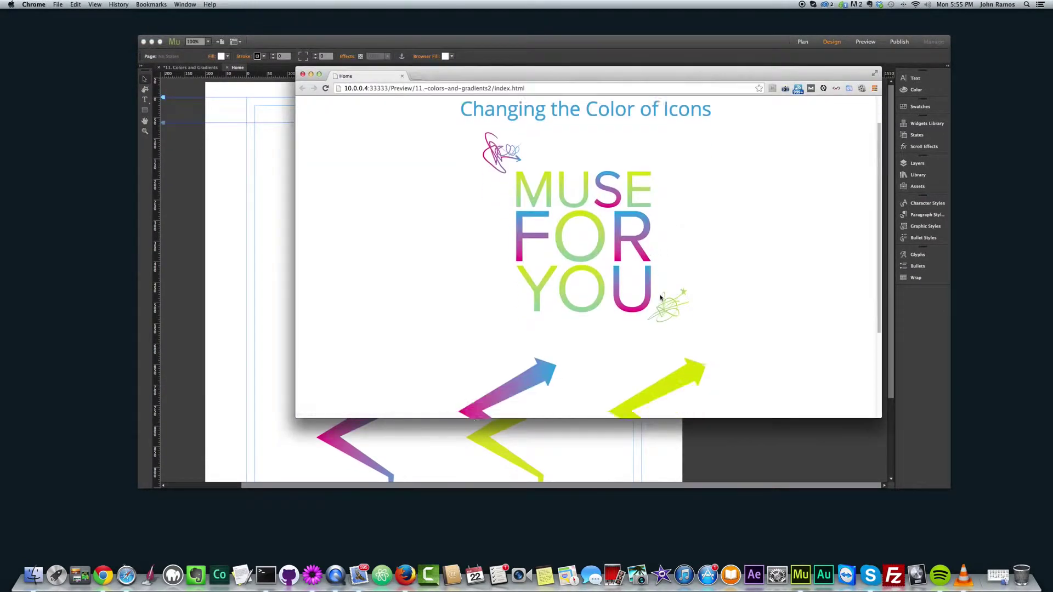
{"action": "scroll", "coordinate": [550, 268], "scroll_direction": "down", "scroll_amount": 5}
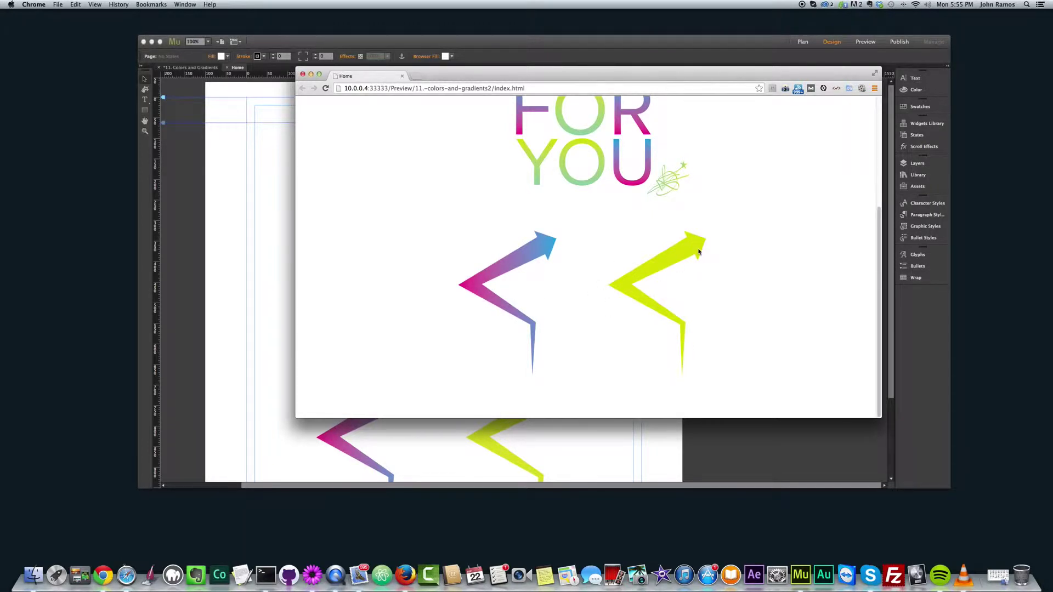
{"action": "scroll", "coordinate": [597, 202], "scroll_direction": "up", "scroll_amount": 2}
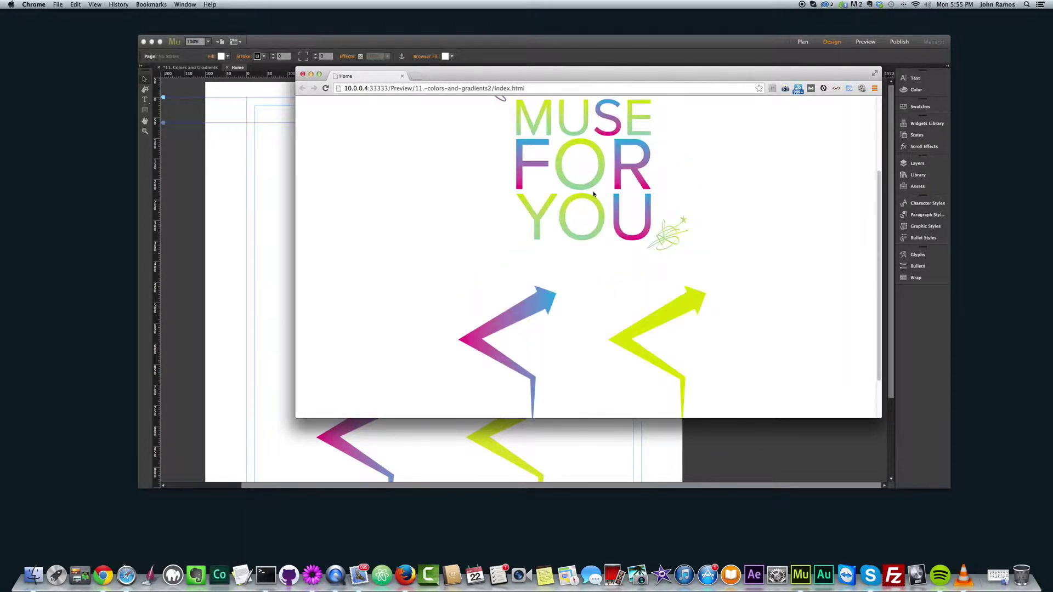
{"action": "left_click", "coordinate": [302, 74]}
Drag the purple gradient arrow PNG from Finder onto the page below the two existing arrows
{"action": "scroll", "coordinate": [480, 284], "scroll_direction": "down", "scroll_amount": 3}
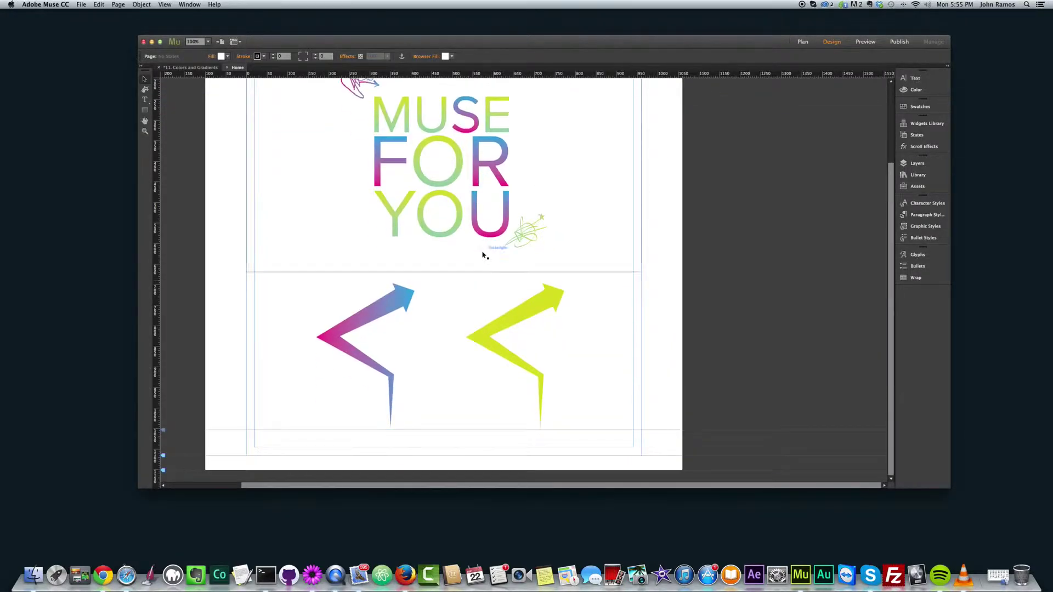
{"action": "left_click", "coordinate": [33, 573]}
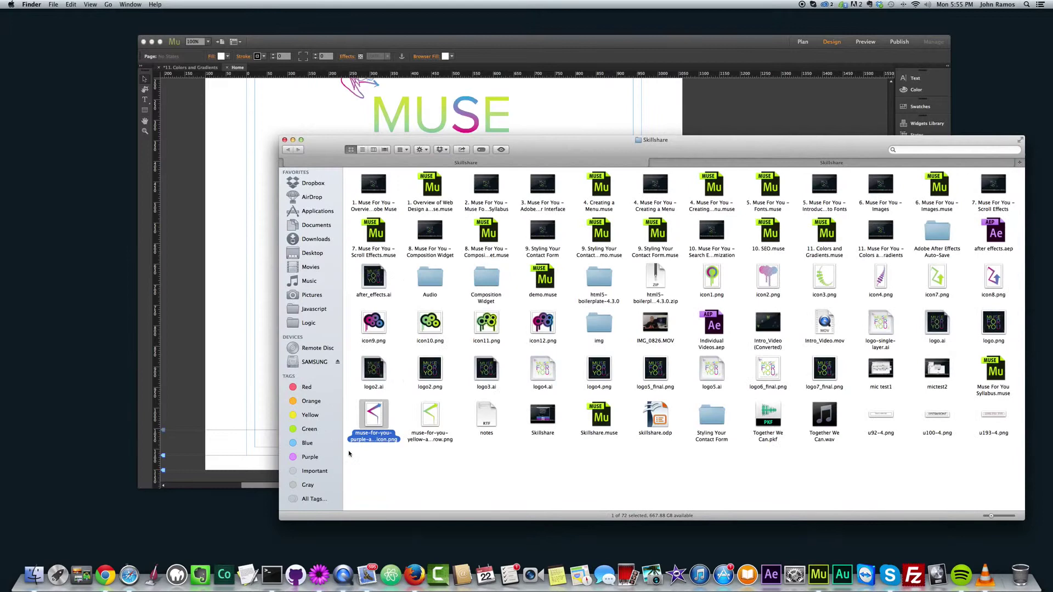
{"action": "left_click", "coordinate": [214, 376]}
{"action": "left_click", "coordinate": [214, 376]}
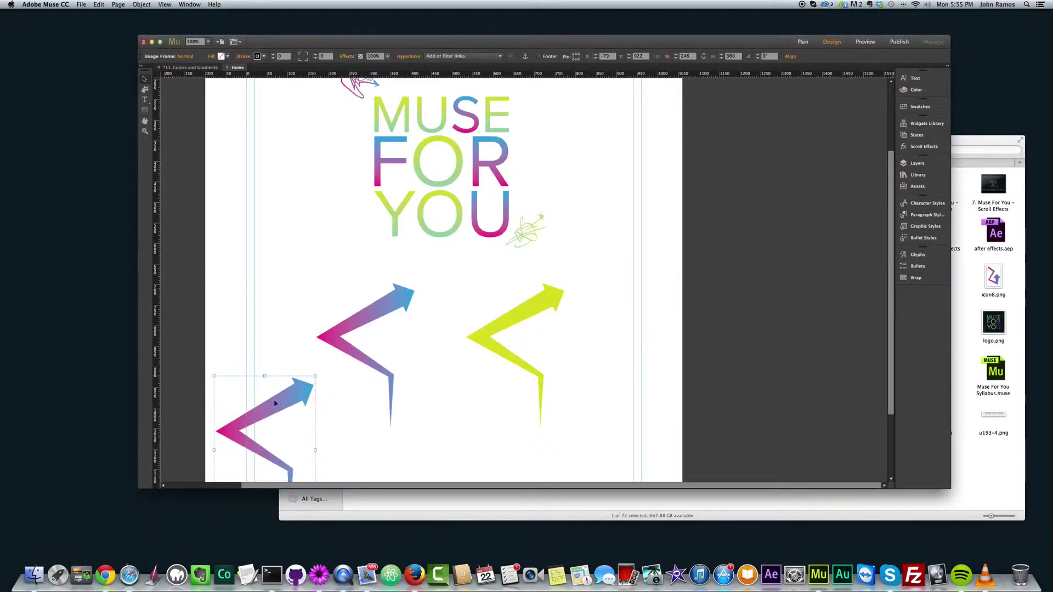
{"action": "left_click_drag", "start_coordinate": [263, 416], "coordinate": [378, 422]}
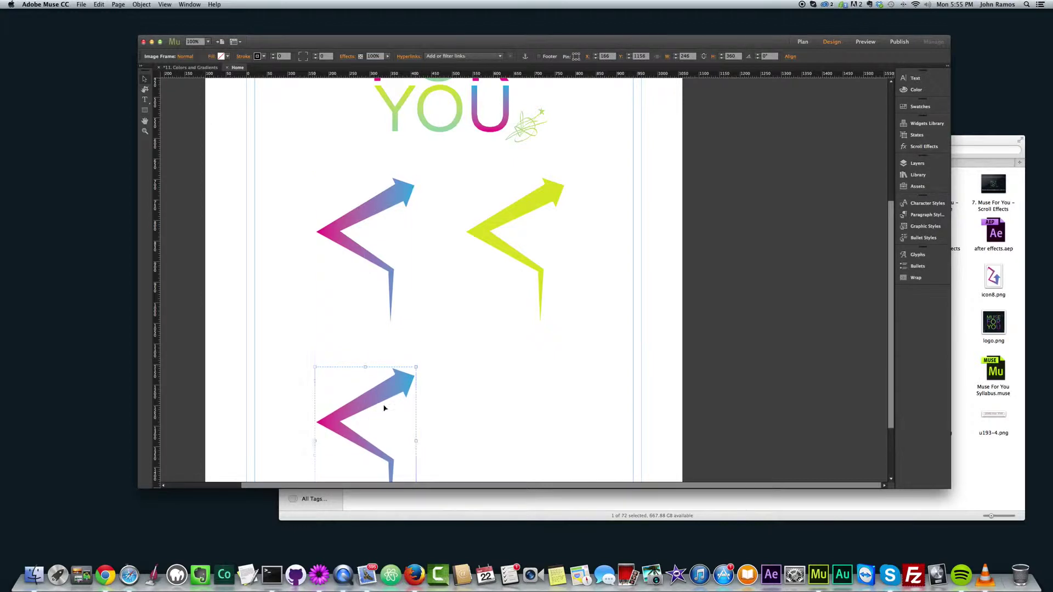
{"action": "scroll", "coordinate": [384, 419], "scroll_direction": "up", "scroll_amount": 3}
{"action": "scroll", "coordinate": [433, 400], "scroll_direction": "up", "scroll_amount": 3}
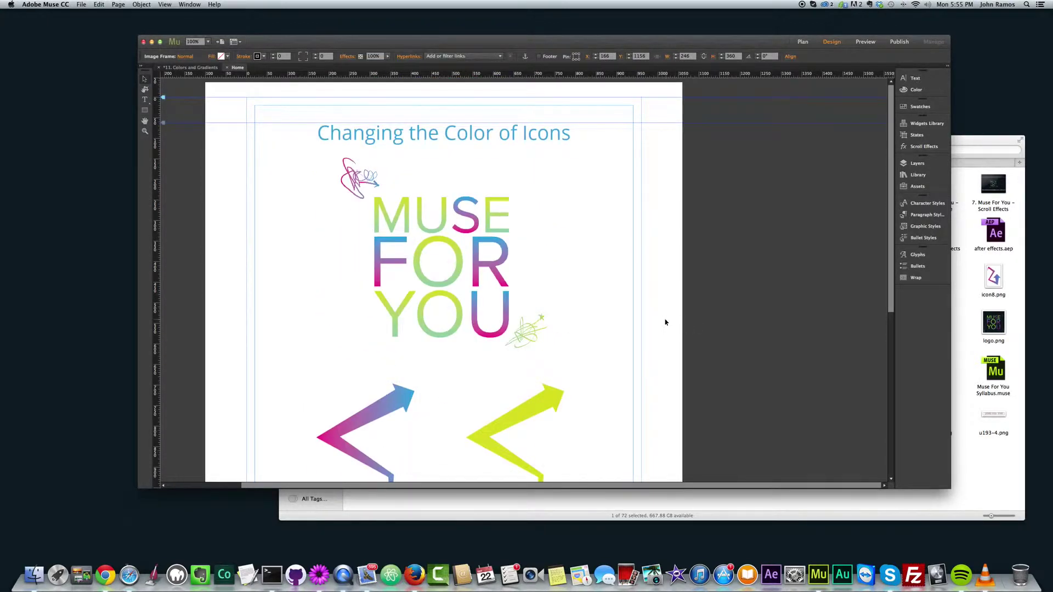
{"action": "scroll", "coordinate": [548, 288], "scroll_direction": "down", "scroll_amount": 4}
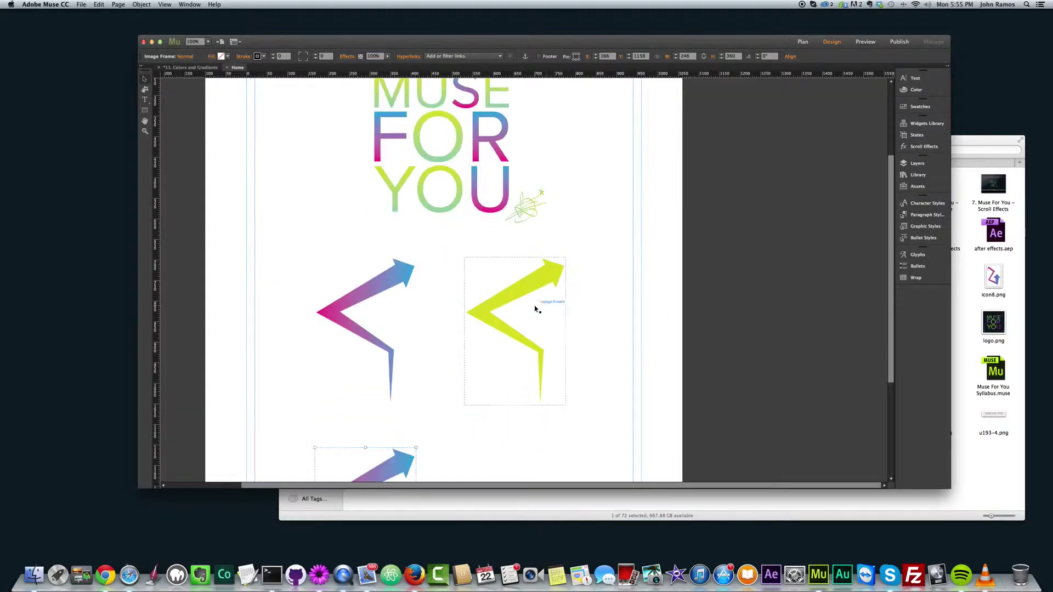
{"action": "scroll", "coordinate": [394, 448], "scroll_direction": "up", "scroll_amount": 4}
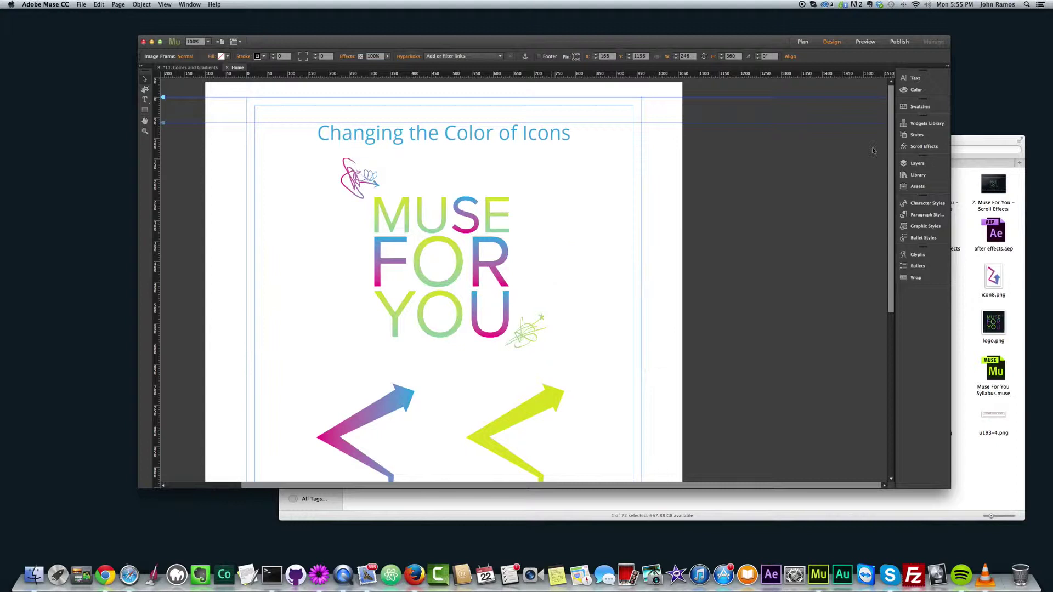
Create a new swatch 43ABDE by sampling the blue top of the F in MUSE FOR YOU
{"action": "left_click", "coordinate": [919, 107]}
{"action": "left_click", "coordinate": [920, 107]}
{"action": "left_click", "coordinate": [919, 107]}
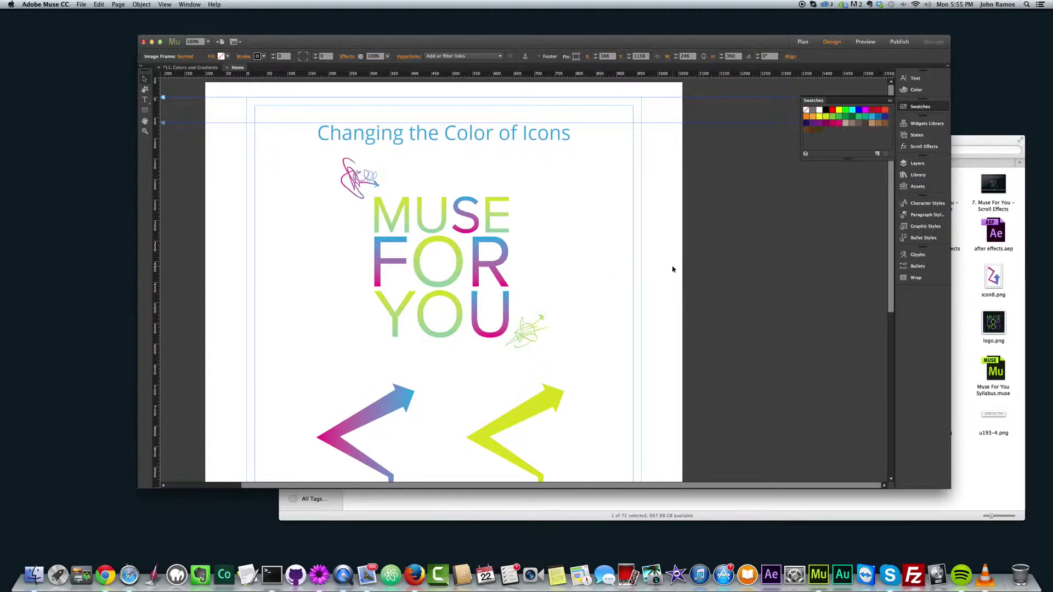
{"action": "left_click", "coordinate": [861, 144]}
{"action": "left_click", "coordinate": [906, 108]}
{"action": "left_click", "coordinate": [907, 109]}
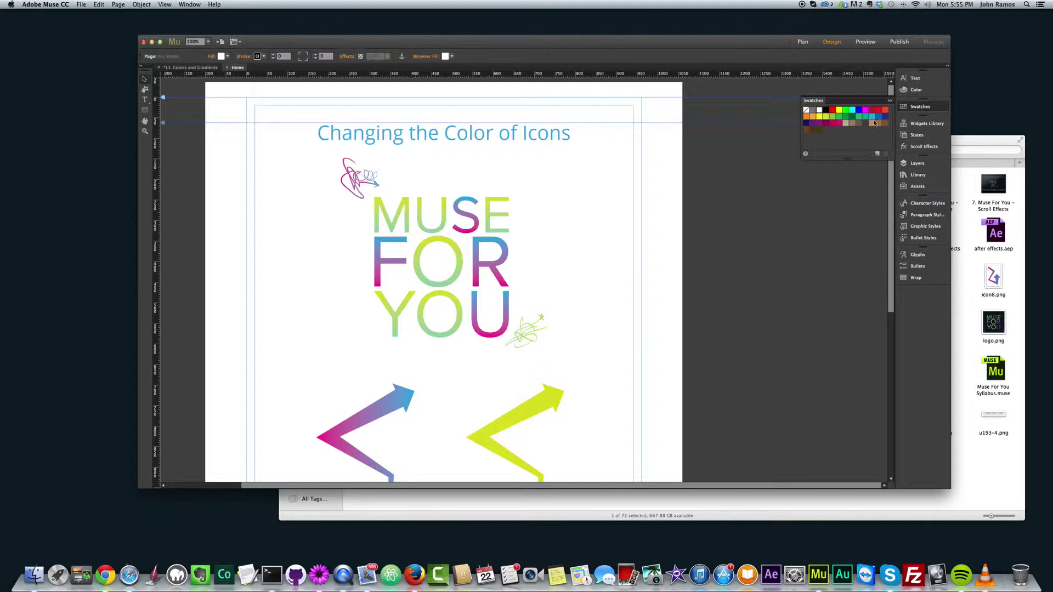
{"action": "left_click", "coordinate": [877, 155]}
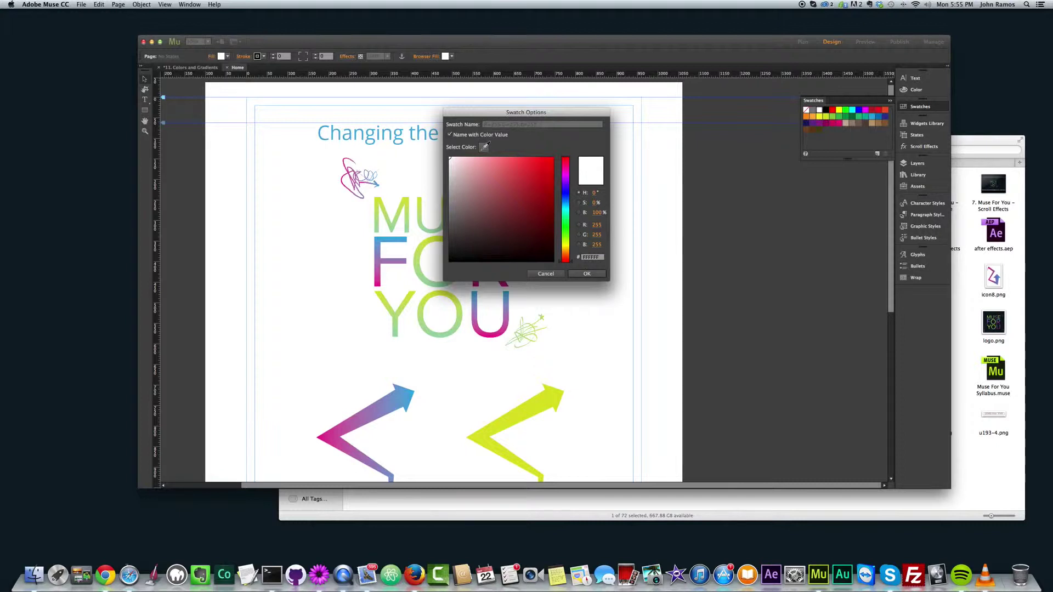
{"action": "left_click", "coordinate": [484, 146]}
{"action": "left_click", "coordinate": [383, 235]}
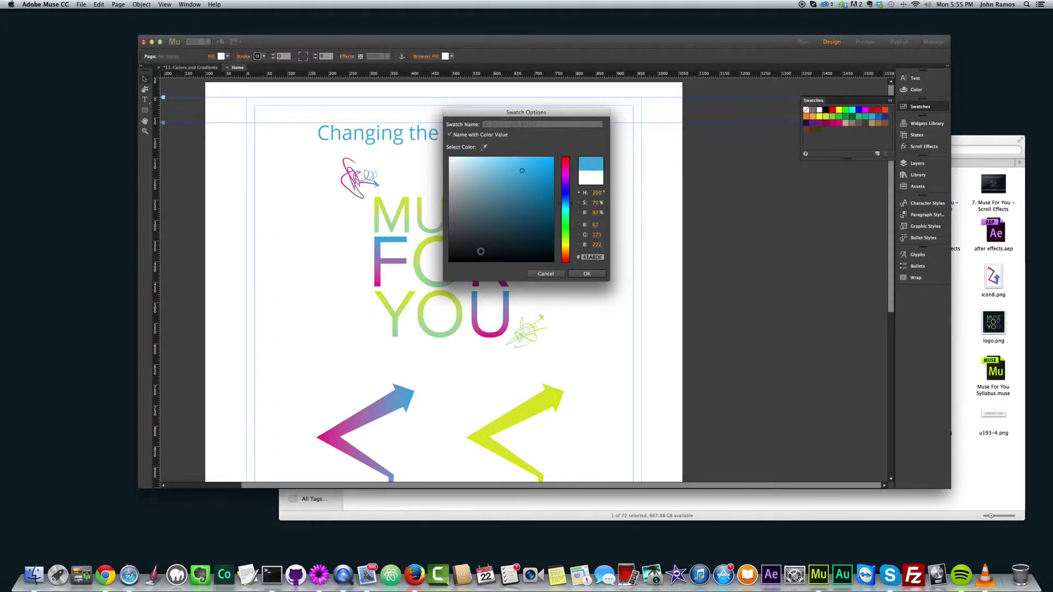
{"action": "left_click", "coordinate": [587, 274]}
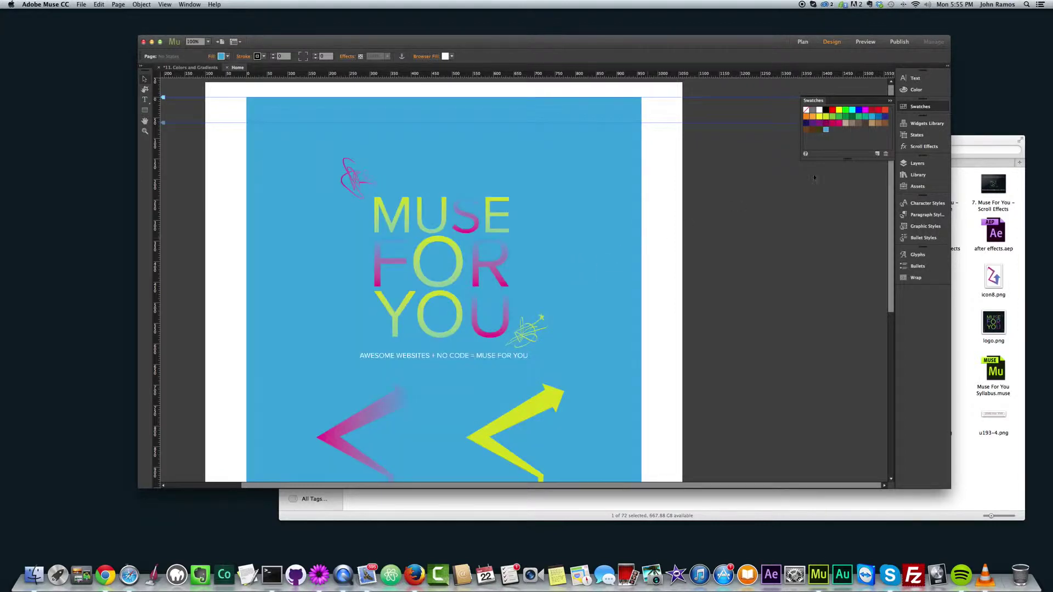
Reset the page fill to None and scroll down to the lower arrows
{"action": "left_click", "coordinate": [819, 110]}
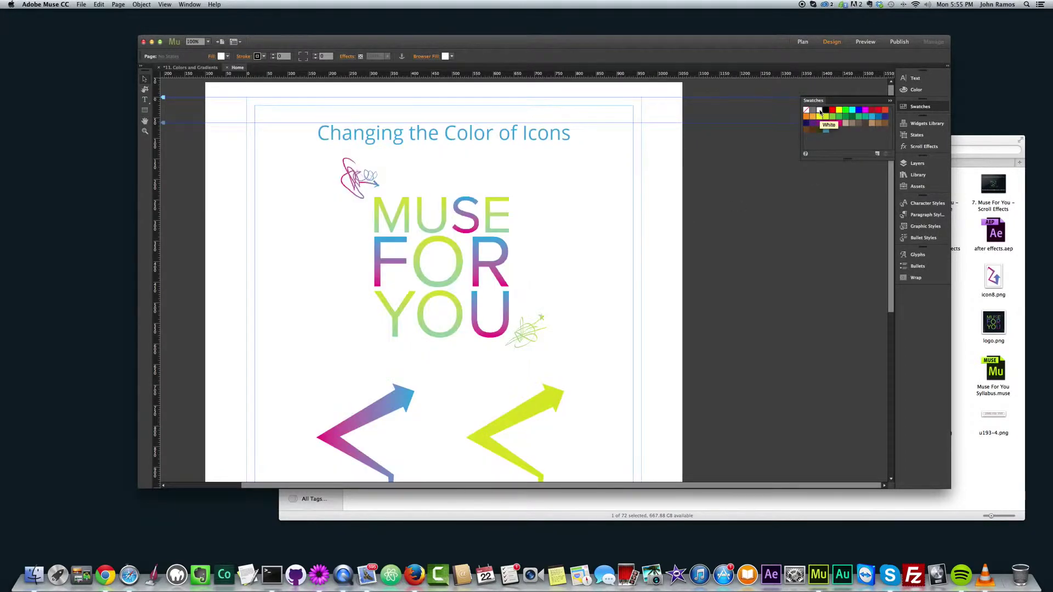
{"action": "left_click", "coordinate": [806, 110]}
{"action": "scroll", "coordinate": [807, 263], "scroll_direction": "down", "scroll_amount": 5}
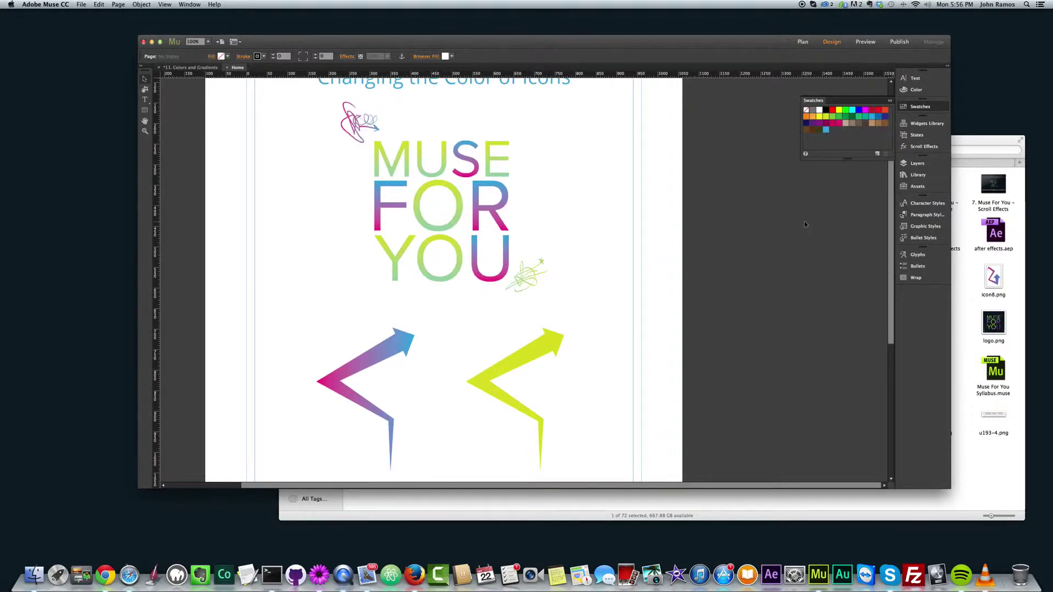
{"action": "scroll", "coordinate": [804, 222], "scroll_direction": "down", "scroll_amount": 5}
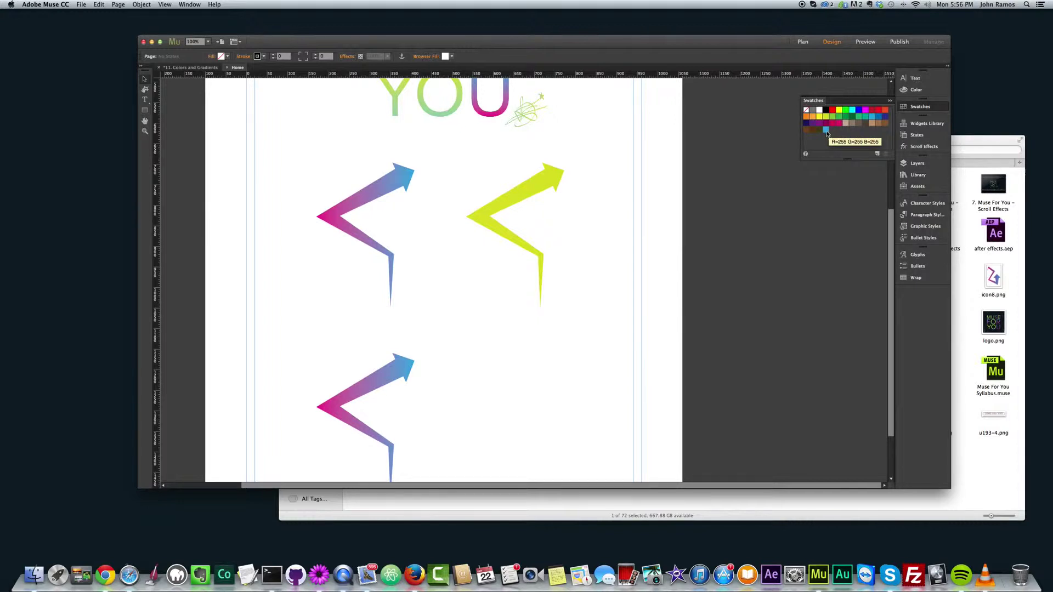
{"action": "scroll", "coordinate": [386, 307], "scroll_direction": "down", "scroll_amount": 3}
Option-drag the lower gradient arrow to the right, placing the copy under the yellow arrow
{"action": "left_click", "coordinate": [387, 309]}
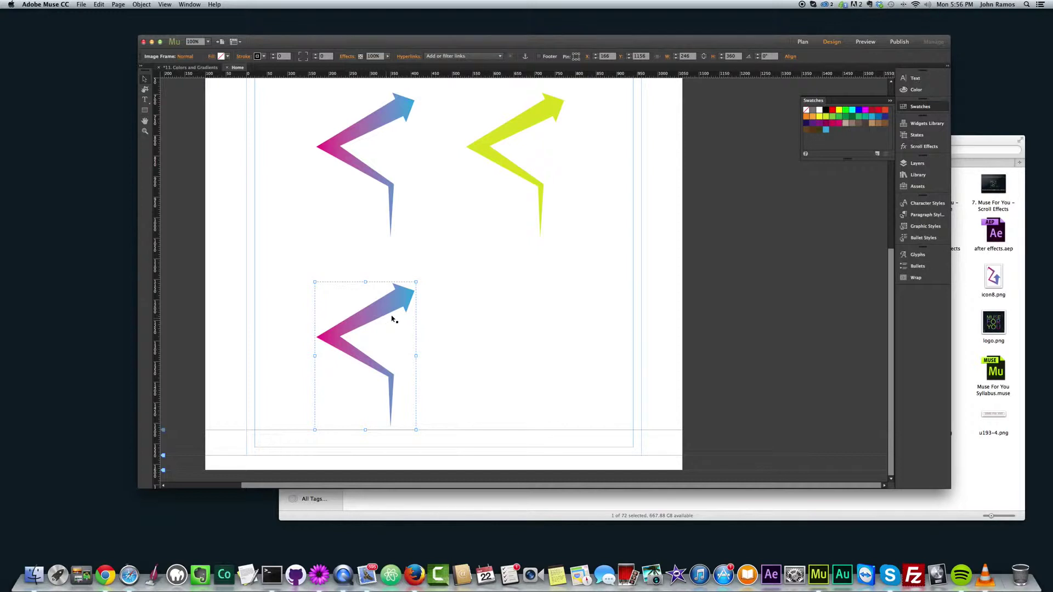
{"action": "left_click_drag", "start_coordinate": [392, 320], "coordinate": [513, 340]}
{"action": "left_click", "coordinate": [599, 341]}
{"action": "left_click", "coordinate": [535, 347]}
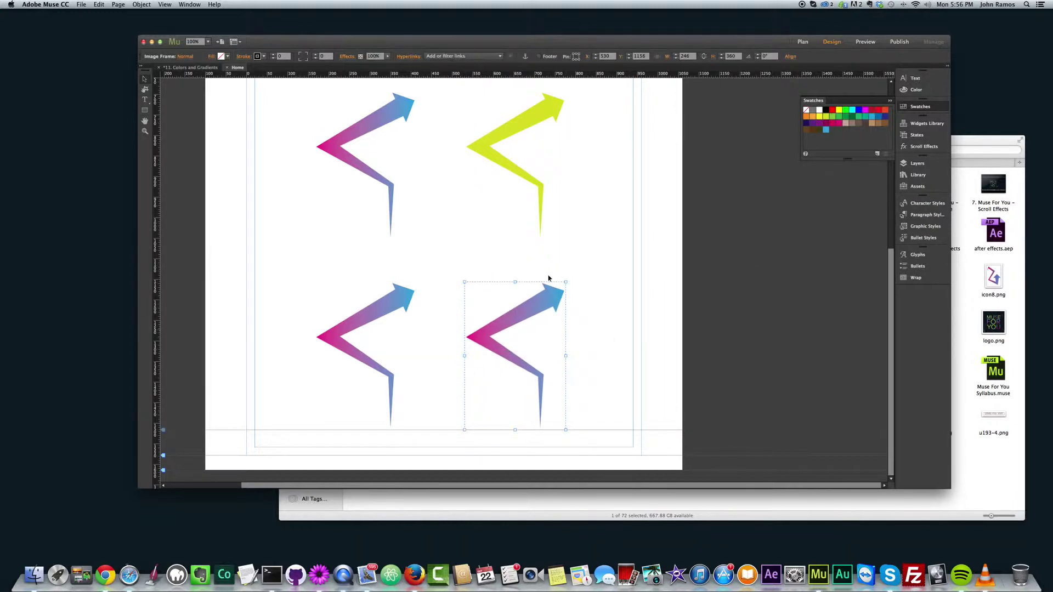
Enable a Glow effect on the duplicated gradient arrow
{"action": "left_click", "coordinate": [347, 58]}
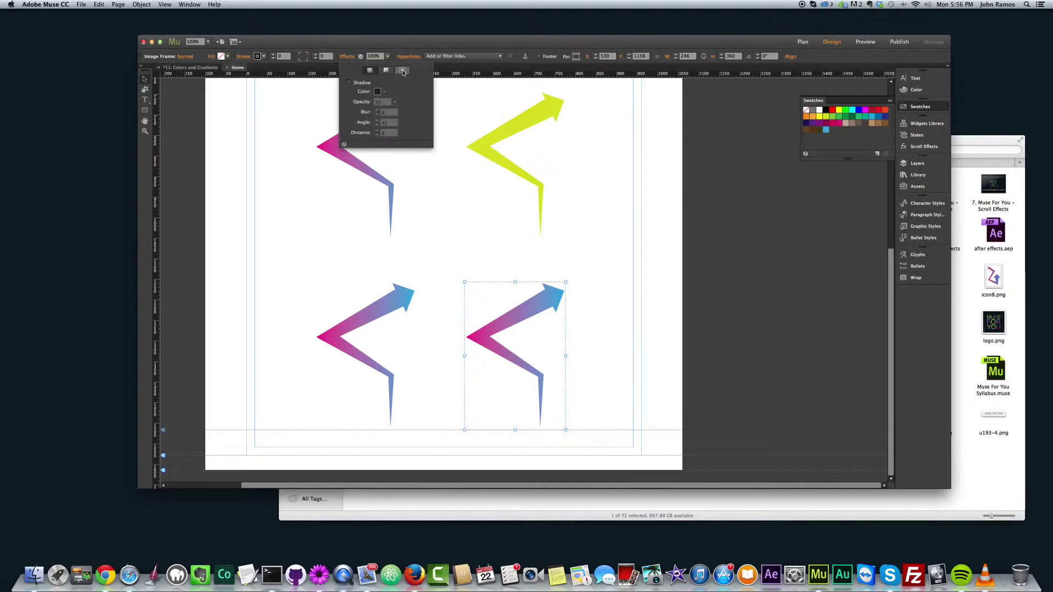
{"action": "left_click", "coordinate": [937, 110]}
{"action": "left_click", "coordinate": [919, 109]}
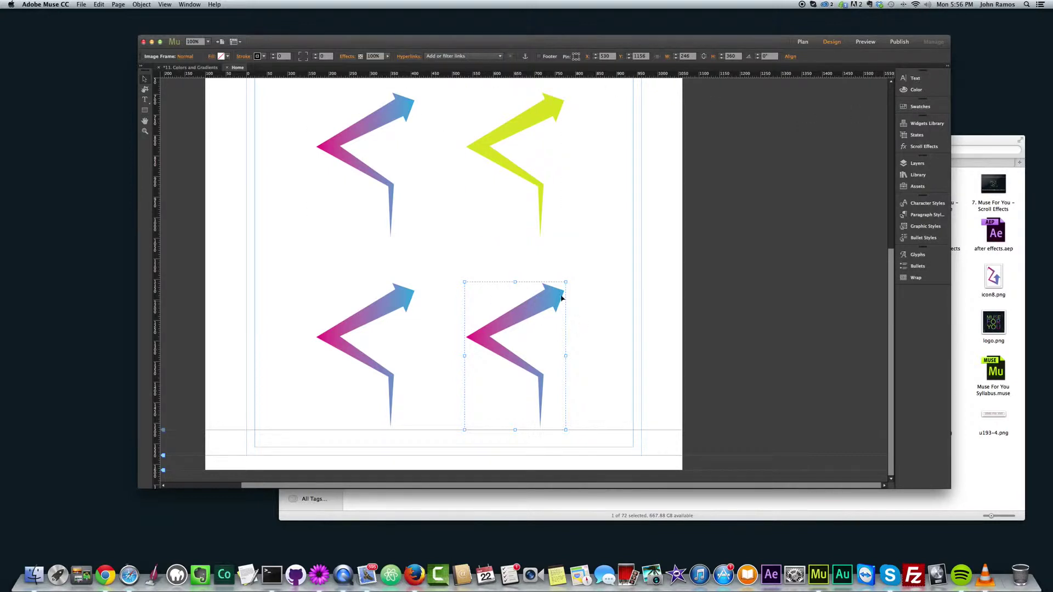
{"action": "left_click", "coordinate": [347, 57]}
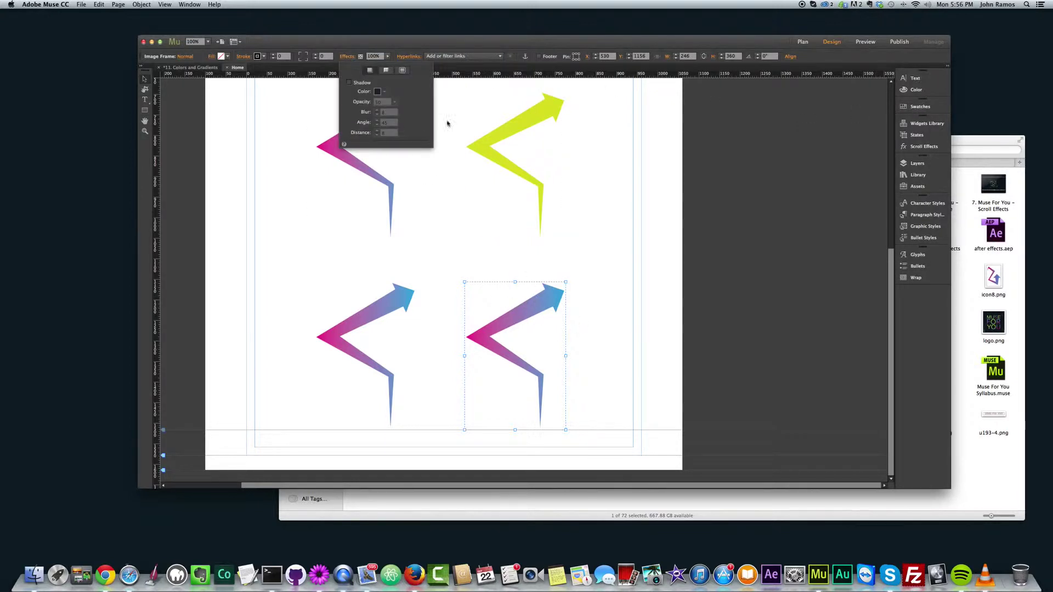
{"action": "left_click", "coordinate": [403, 71]}
{"action": "left_click", "coordinate": [349, 82]}
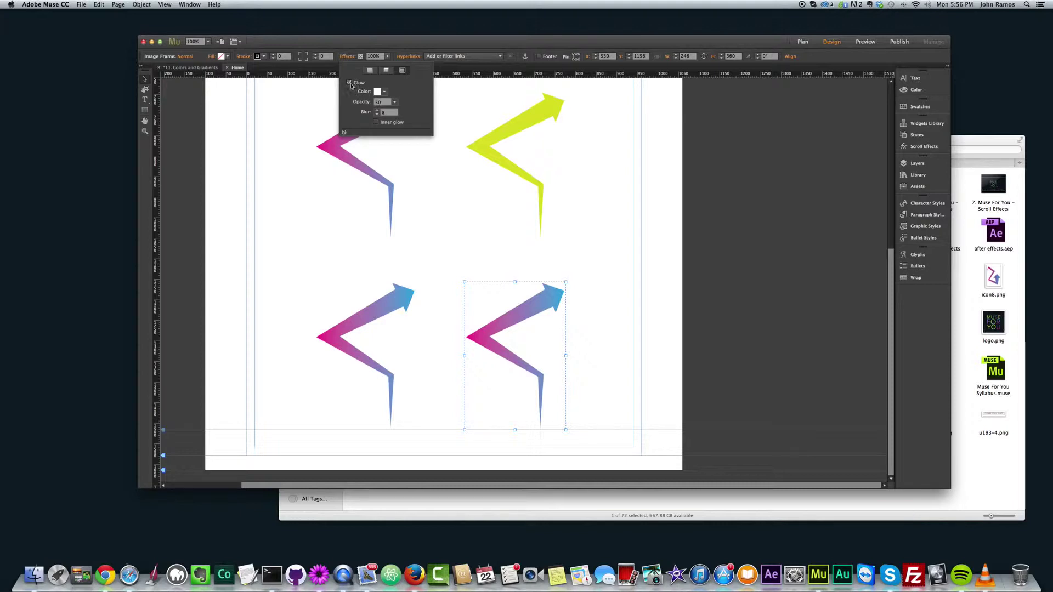
Set the glow colour to the light blue 43ABDE swatch
{"action": "left_click", "coordinate": [385, 91]}
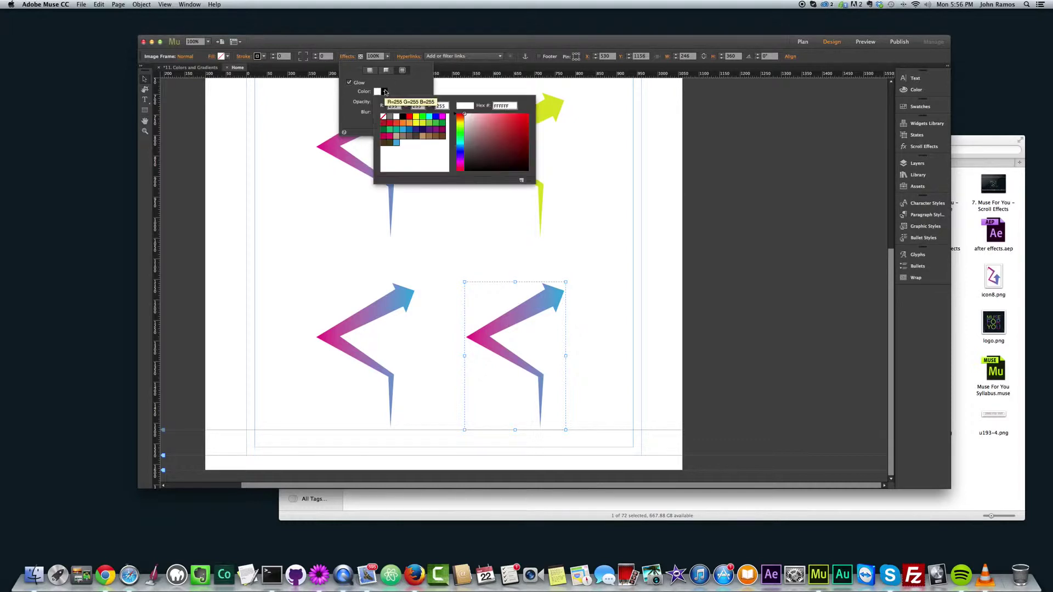
{"action": "left_click", "coordinate": [385, 91]}
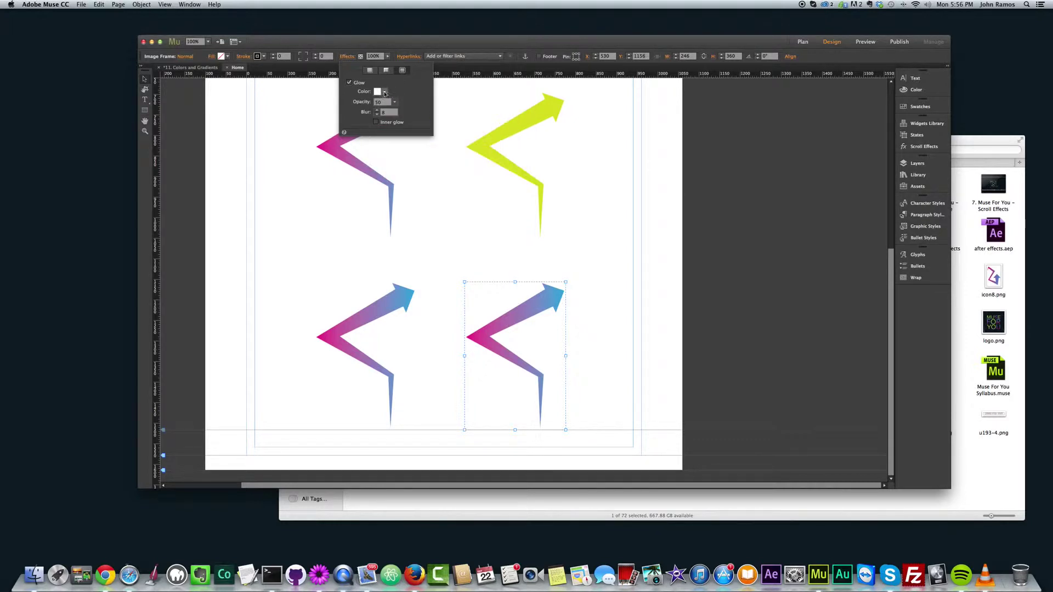
{"action": "left_click", "coordinate": [385, 91]}
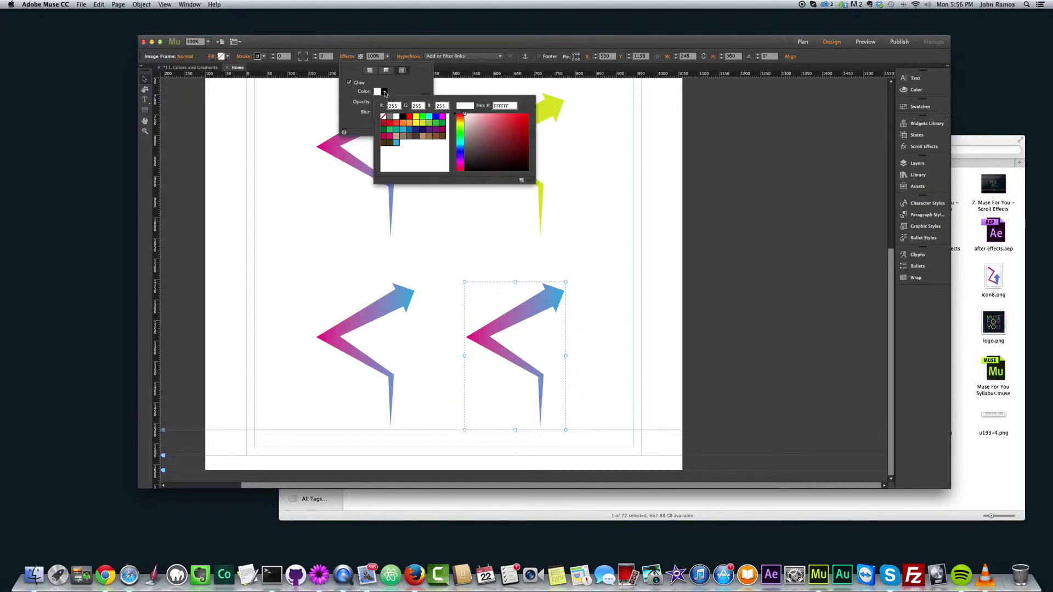
{"action": "left_click", "coordinate": [396, 144]}
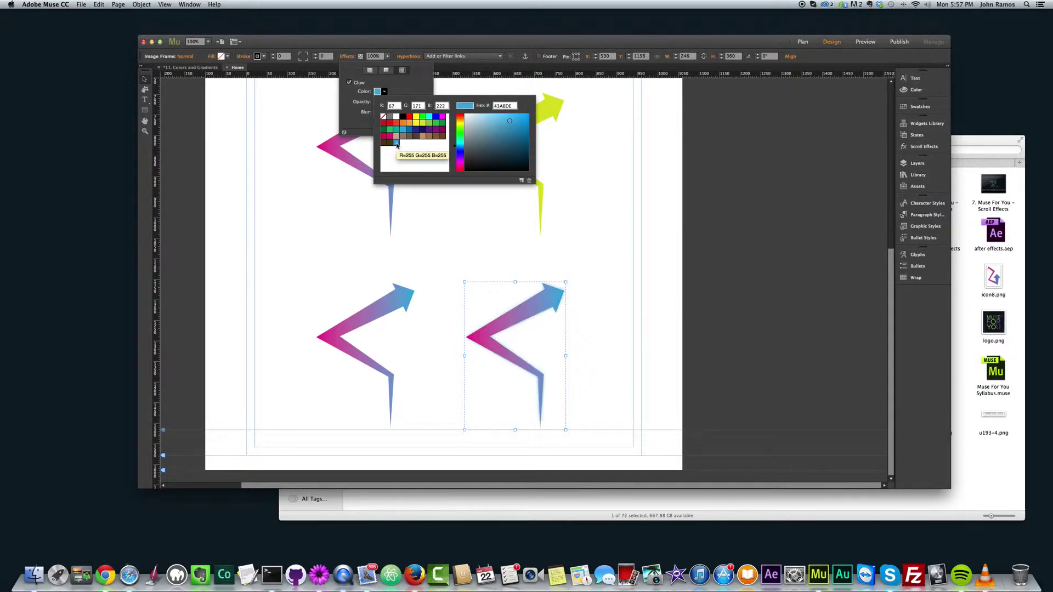
{"action": "left_click", "coordinate": [360, 115]}
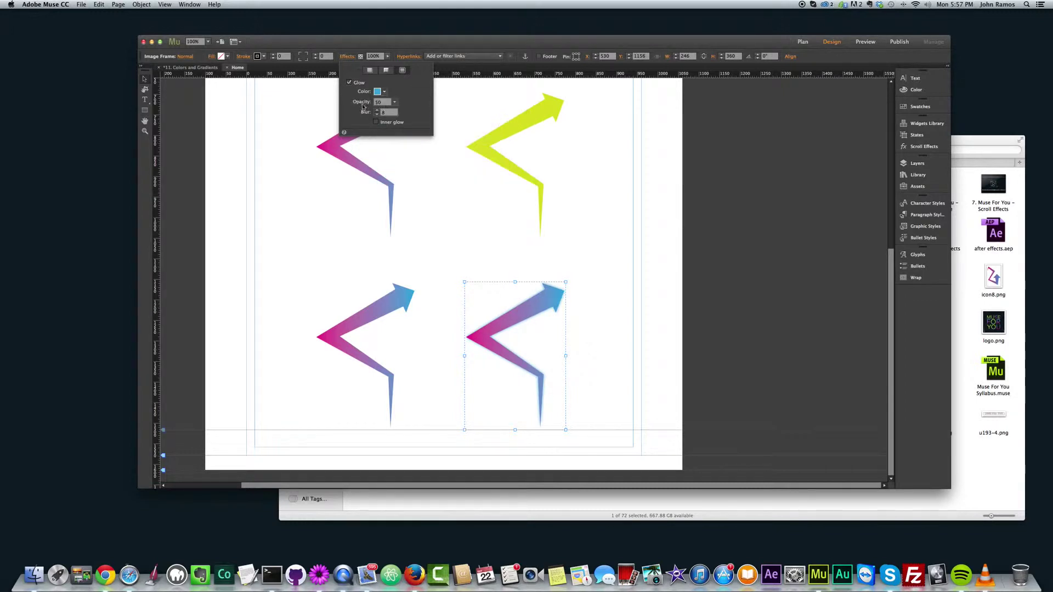
Raise the arrow's glow opacity to 100
{"action": "left_click", "coordinate": [394, 102]}
{"action": "left_click_drag", "start_coordinate": [393, 113], "coordinate": [429, 112]}
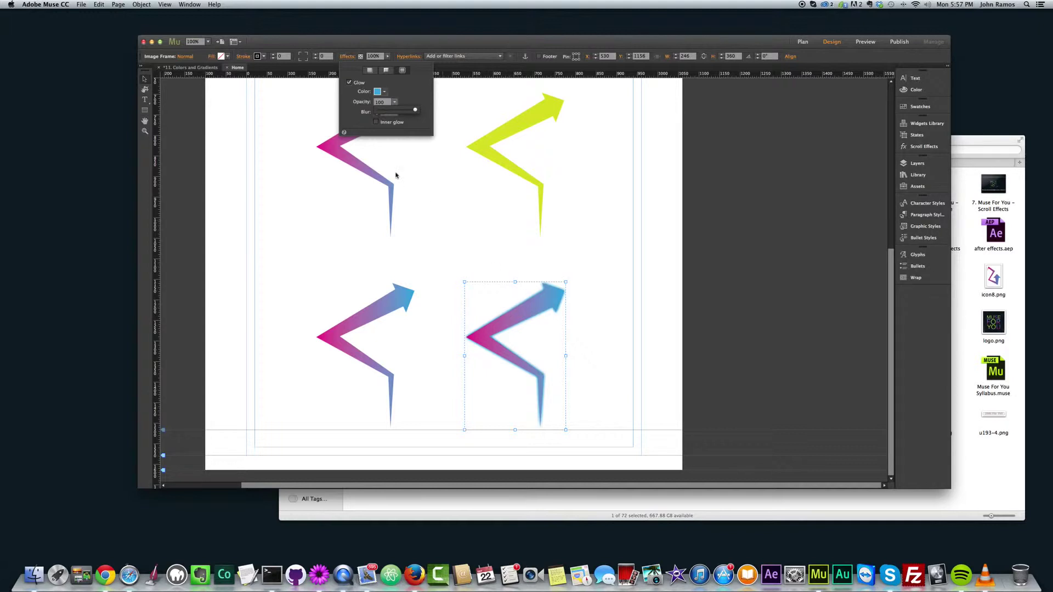
{"action": "left_click", "coordinate": [377, 113]}
Set the glow blur to 250, tick Inner glow, and deselect the arrow
{"action": "left_click", "coordinate": [381, 112]}
{"action": "type", "text": "100"}
{"action": "key", "text": "Return"}
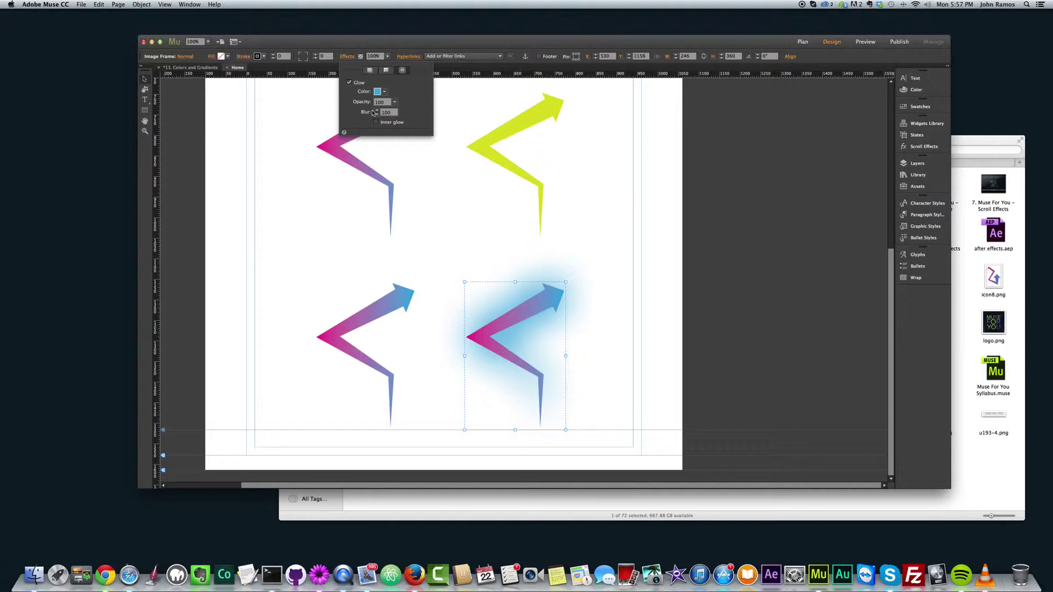
{"action": "left_click", "coordinate": [392, 113]}
{"action": "type", "text": "250"}
{"action": "key", "text": "Return"}
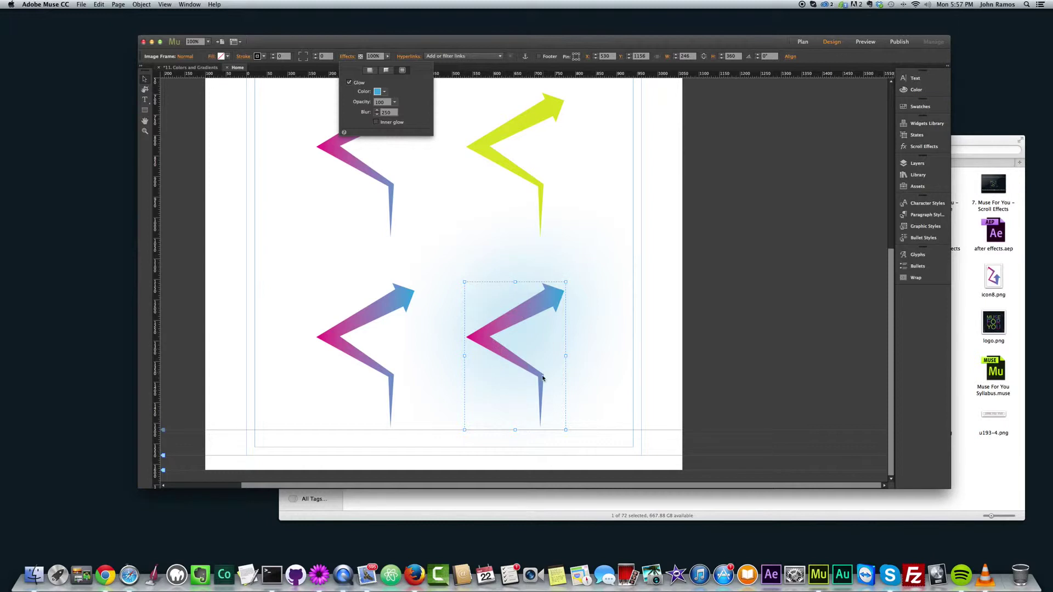
{"action": "left_click", "coordinate": [377, 122]}
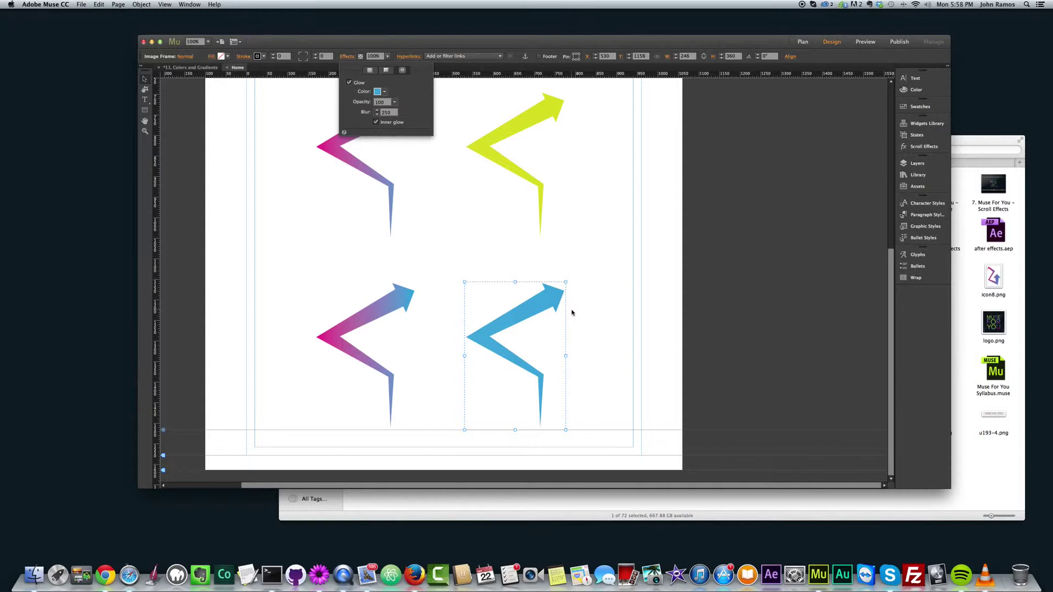
{"action": "left_click", "coordinate": [603, 305]}
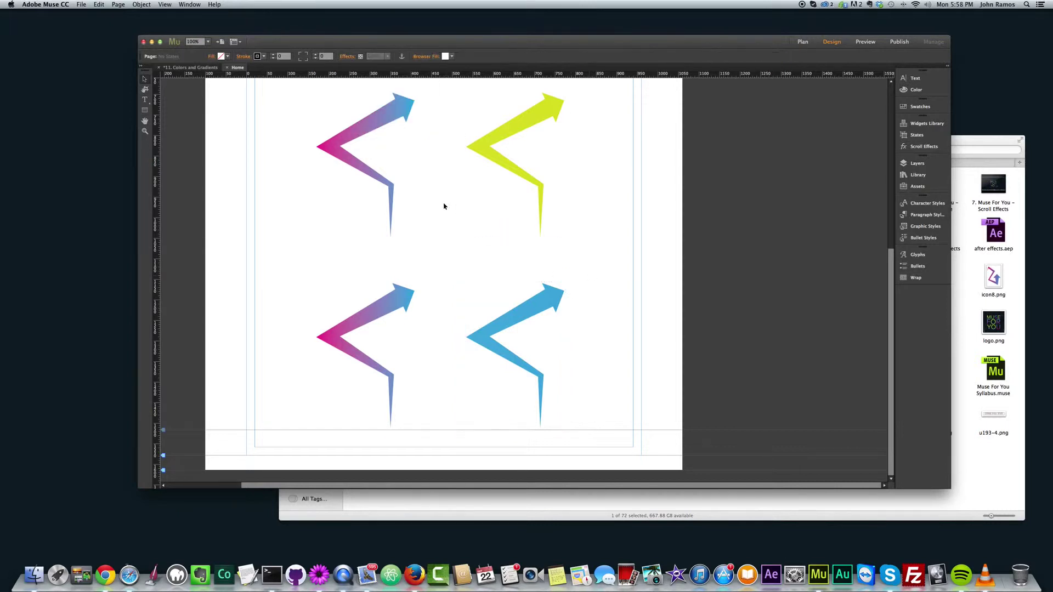
Preview the page in Chrome with Cmd+Shift+E, check the blue arrow, then return to Muse
{"action": "key", "text": "super+shift+e"}
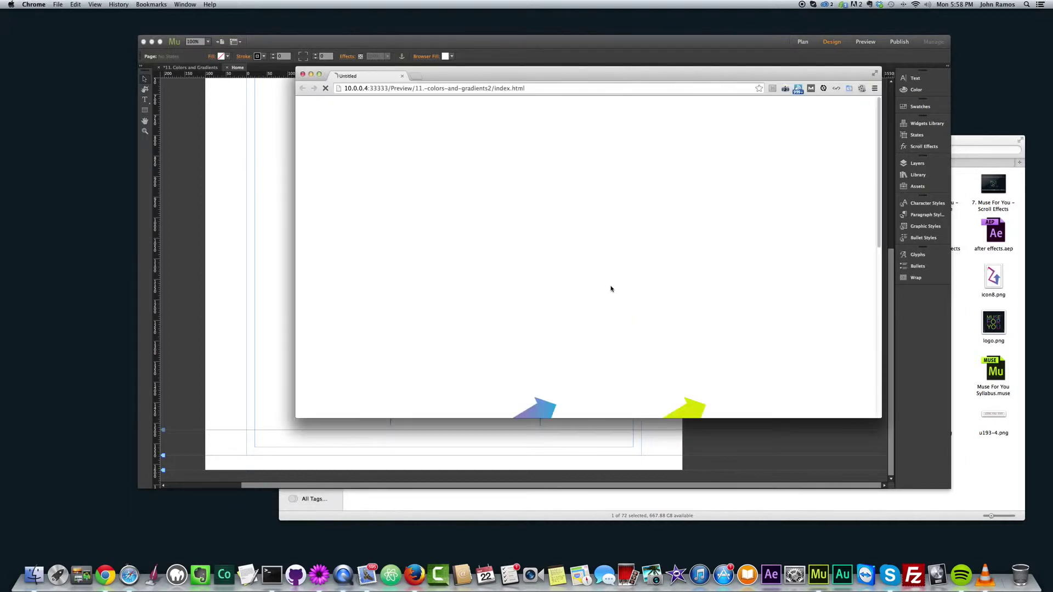
{"action": "scroll", "coordinate": [699, 242], "scroll_direction": "down", "scroll_amount": 2}
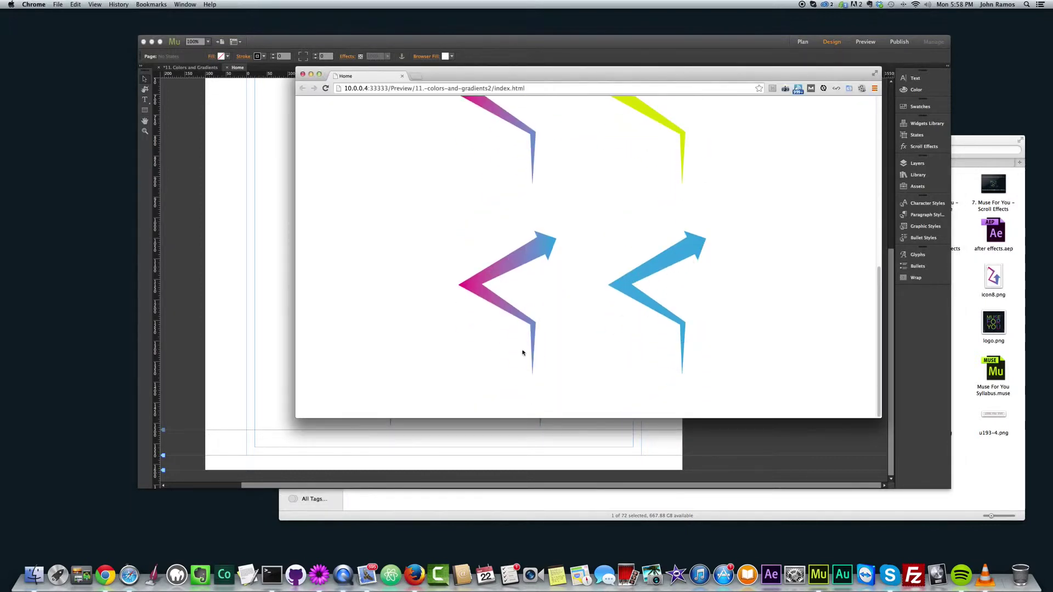
{"action": "left_click", "coordinate": [225, 222]}
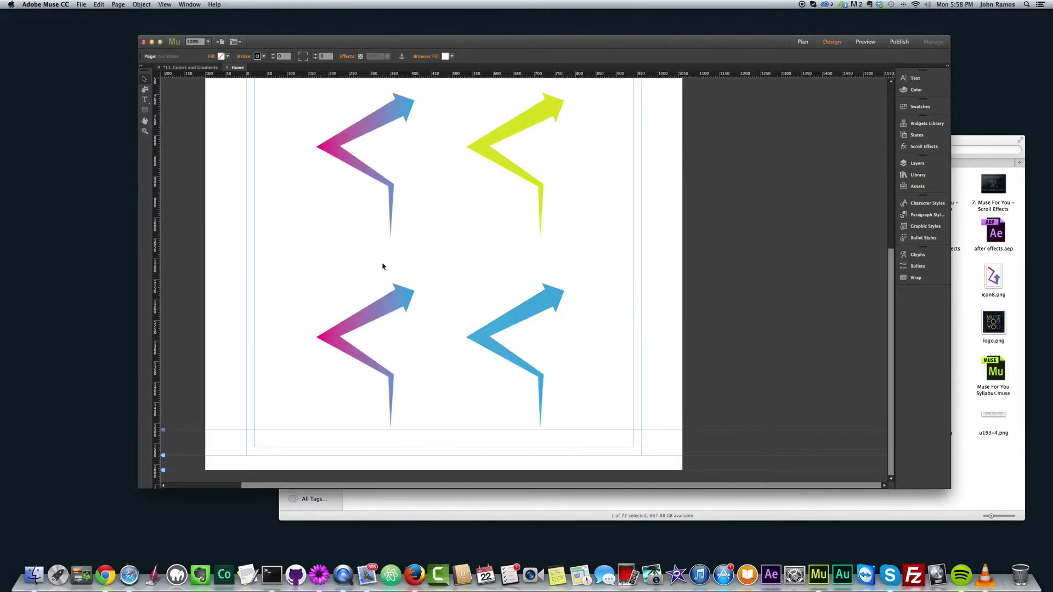
Drag icon4.png from Finder onto the page beside the first fern
{"action": "left_click", "coordinate": [400, 297]}
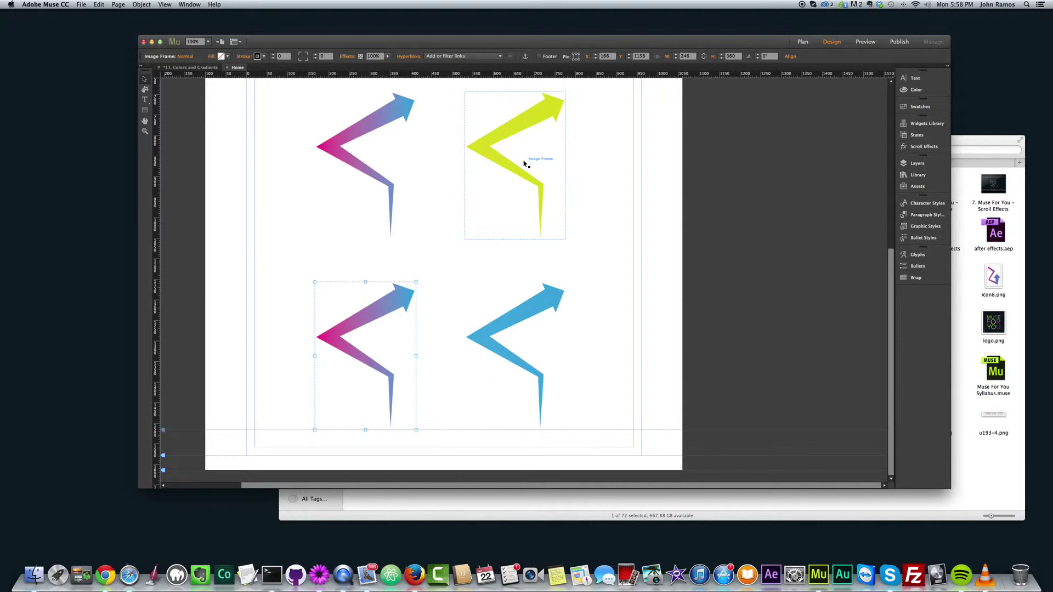
{"action": "left_click", "coordinate": [495, 147]}
{"action": "left_click", "coordinate": [998, 490]}
{"action": "left_click_drag", "start_coordinate": [627, 150], "coordinate": [696, 174]}
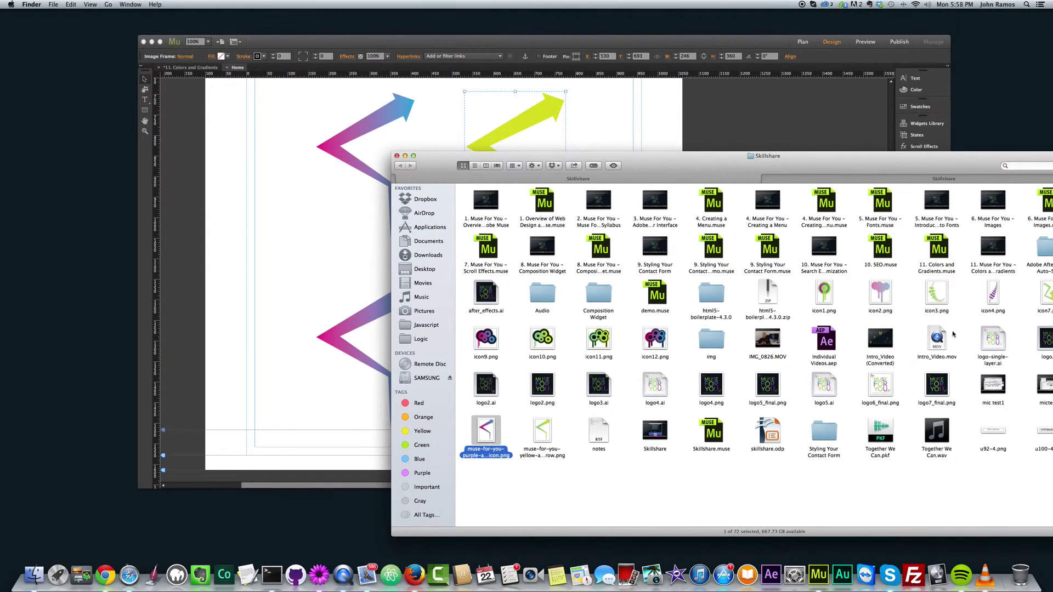
{"action": "left_click_drag", "start_coordinate": [993, 295], "coordinate": [531, 361]}
{"action": "scroll", "coordinate": [347, 411], "scroll_direction": "down", "scroll_amount": 4}
{"action": "scroll", "coordinate": [382, 396], "scroll_direction": "down", "scroll_amount": 3}
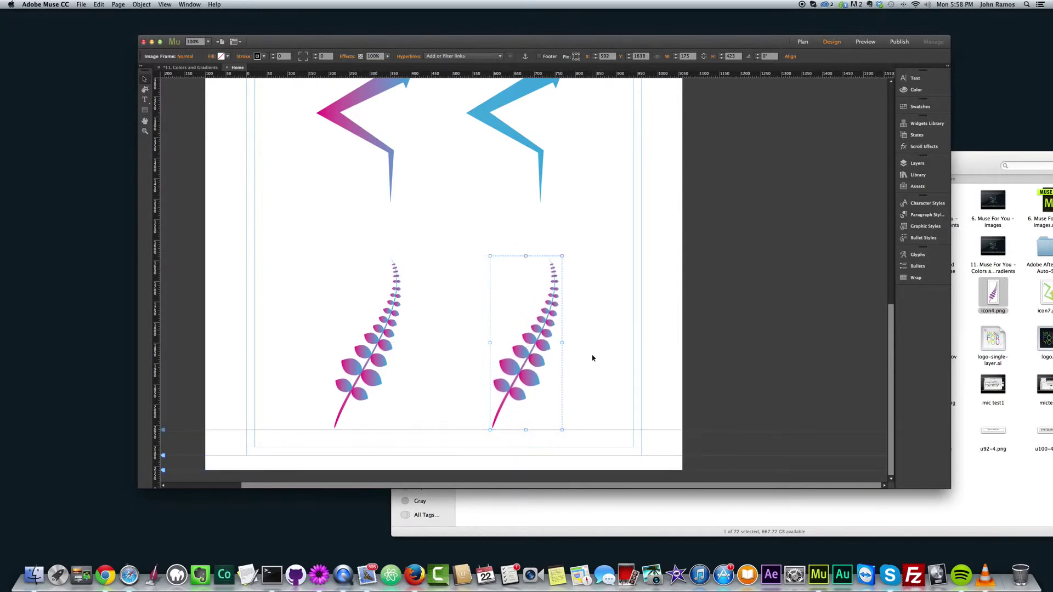
Enable a Glow on the right-hand fern with orange colour F7931E
{"action": "left_click", "coordinate": [348, 56]}
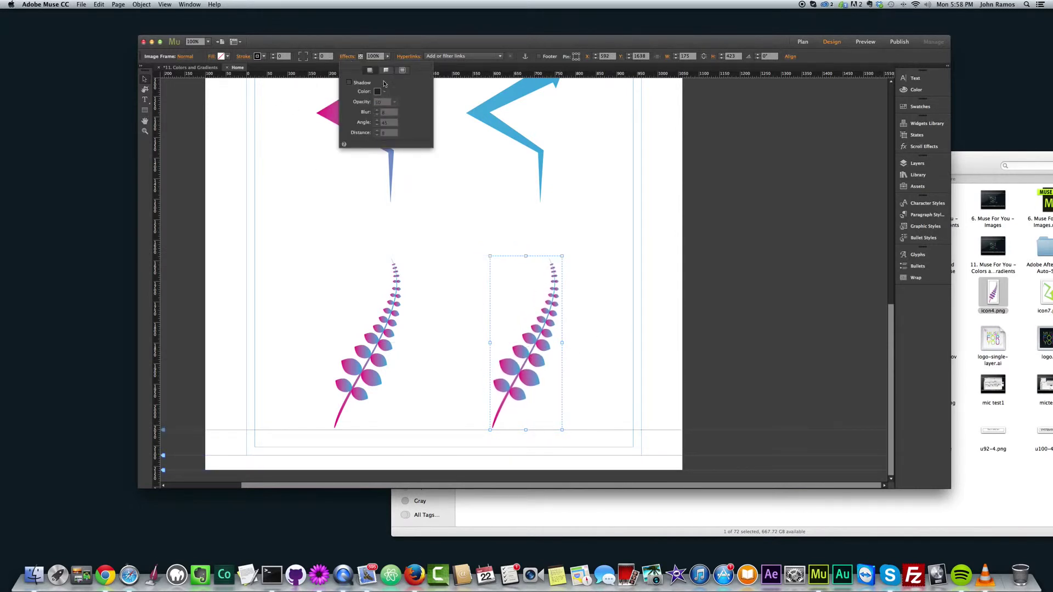
{"action": "left_click", "coordinate": [402, 69]}
{"action": "left_click", "coordinate": [349, 82]}
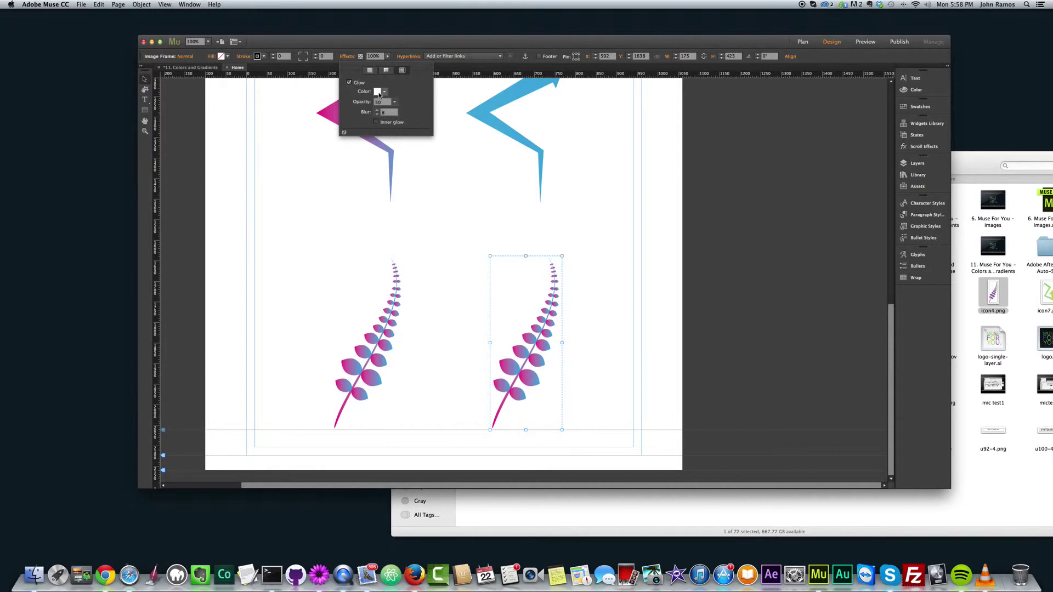
{"action": "left_click", "coordinate": [378, 92]}
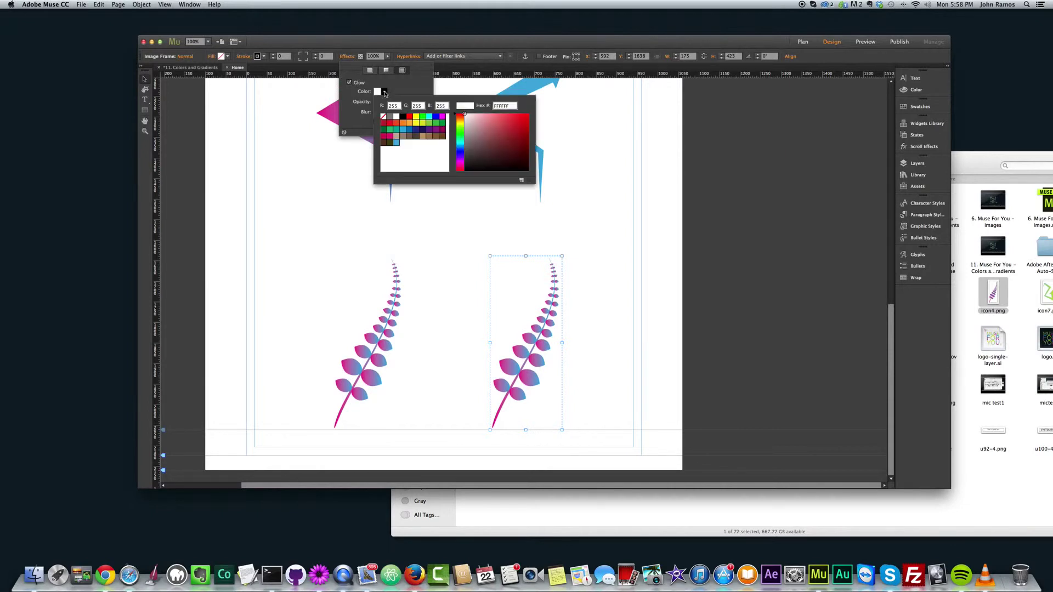
{"action": "left_click", "coordinate": [403, 127]}
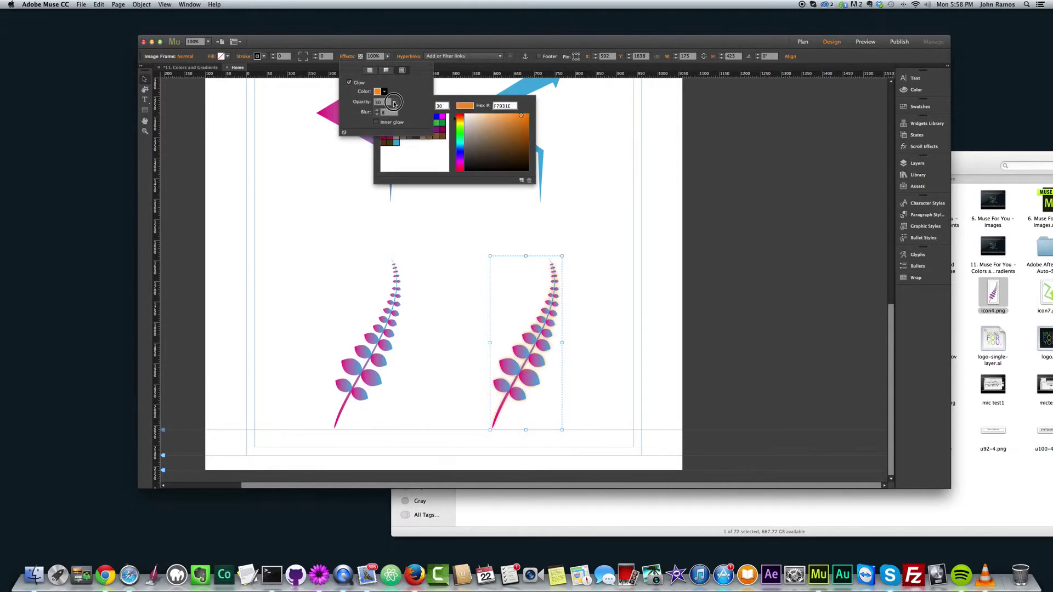
{"action": "left_click", "coordinate": [391, 103]}
Set the fern's glow to opacity 100, blur 250, Inner glow, then deselect
{"action": "left_click_drag", "start_coordinate": [395, 102], "coordinate": [416, 106]}
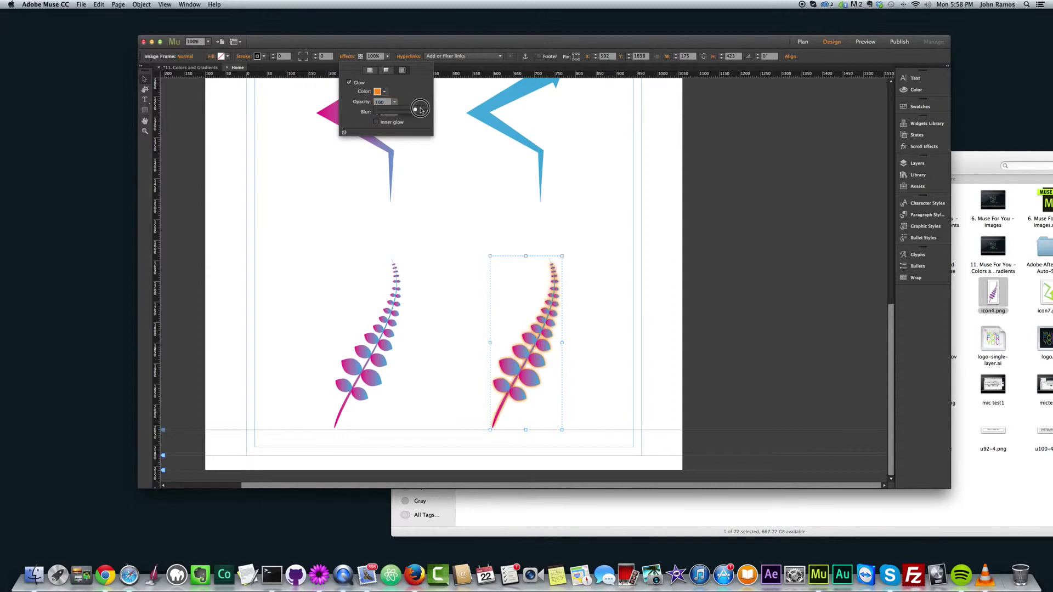
{"action": "left_click", "coordinate": [382, 113]}
{"action": "type", "text": "2"}
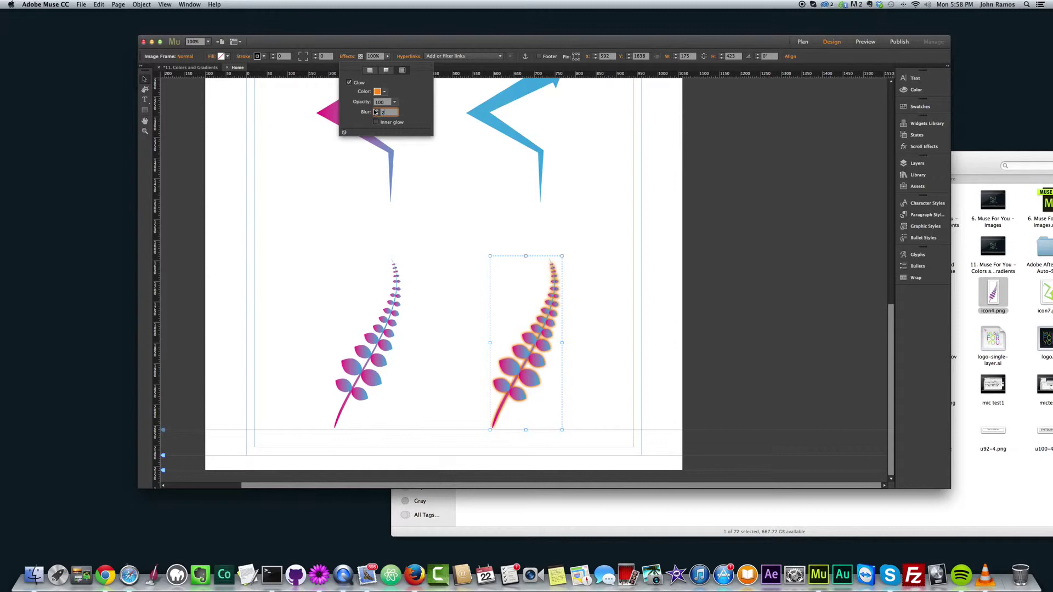
{"action": "type", "text": "50"}
{"action": "key", "text": "Return"}
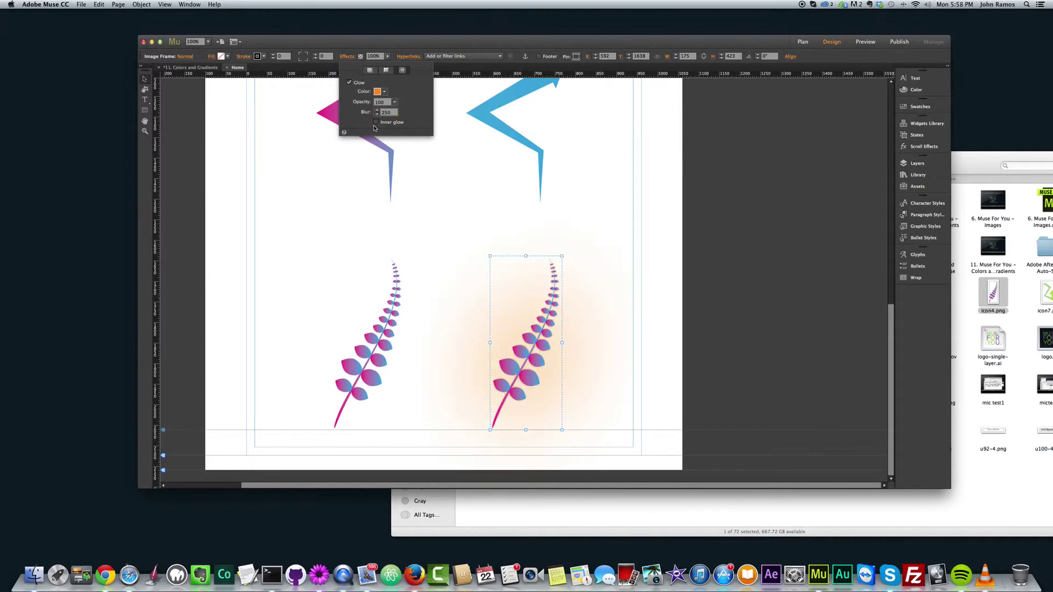
{"action": "left_click", "coordinate": [376, 121]}
{"action": "left_click", "coordinate": [398, 332]}
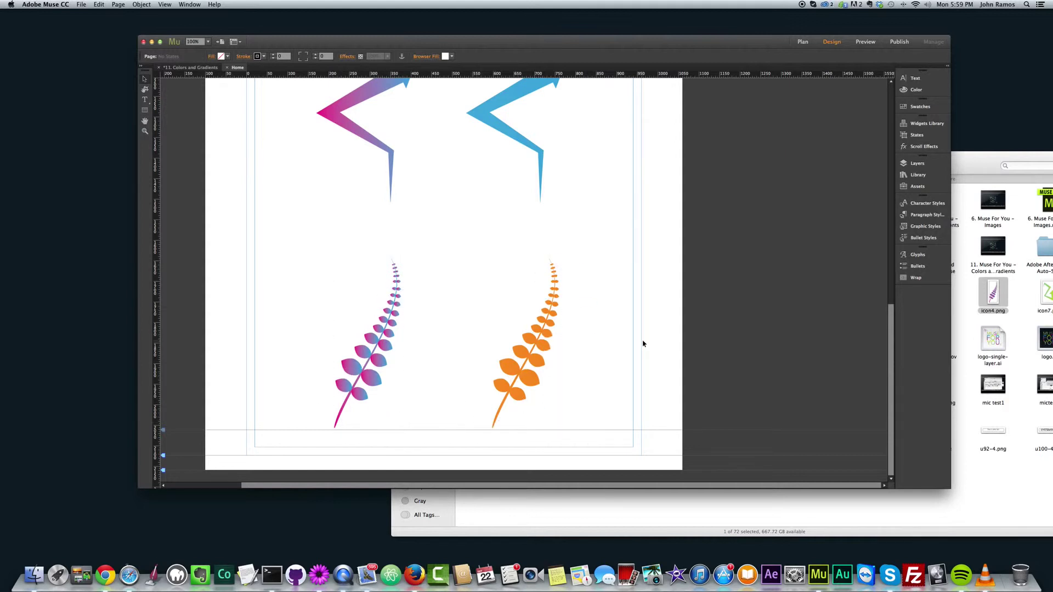
{"action": "key", "text": "super+alt+e"}
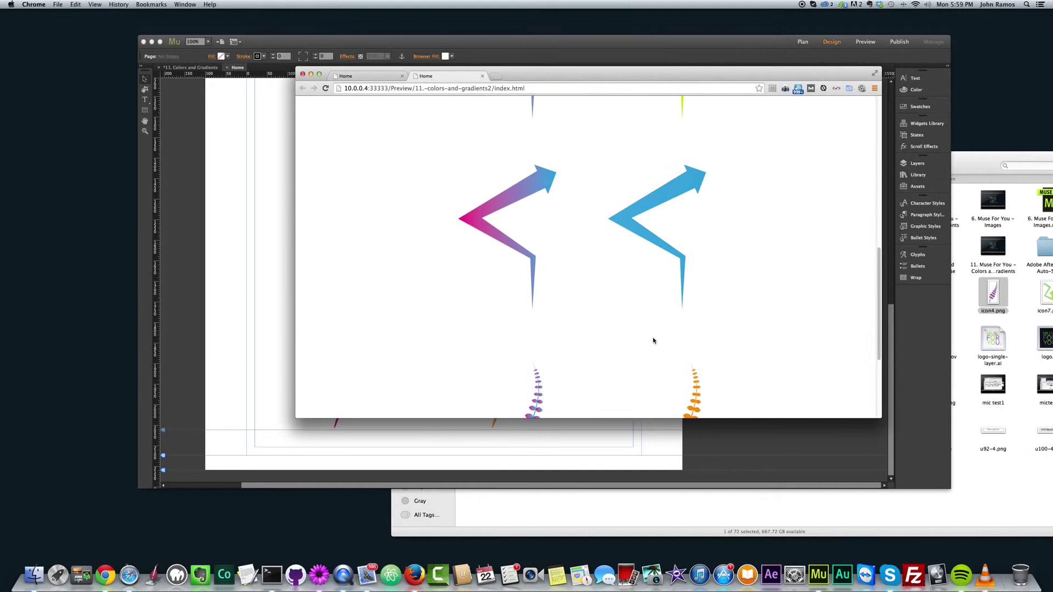
{"action": "scroll", "coordinate": [653, 341], "scroll_direction": "down", "scroll_amount": 5}
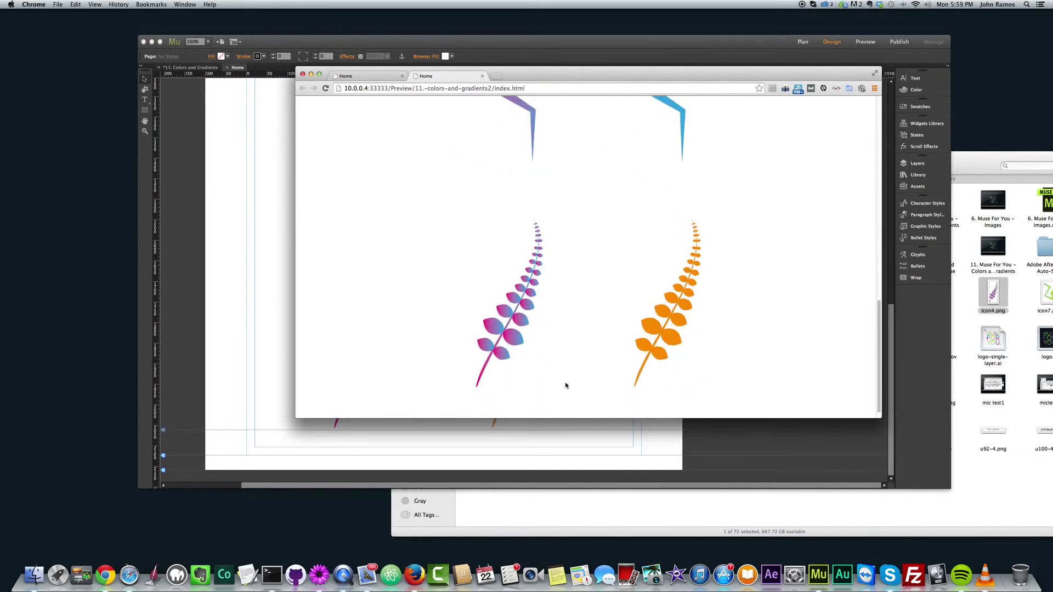
{"action": "scroll", "coordinate": [616, 348], "scroll_direction": "up", "scroll_amount": 5}
{"action": "scroll", "coordinate": [617, 305], "scroll_direction": "up", "scroll_amount": 7}
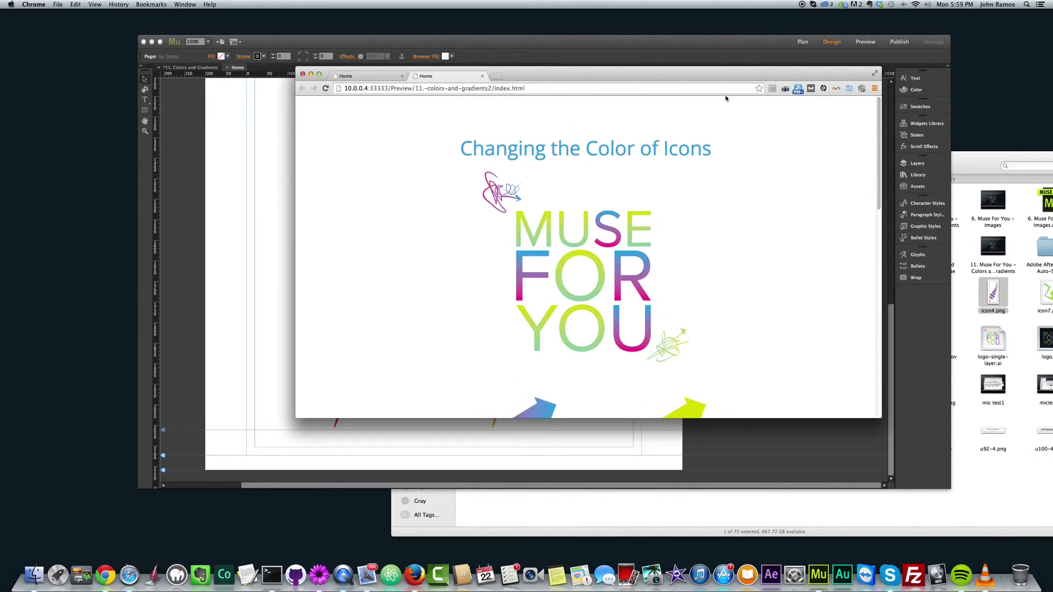
{"action": "left_click_drag", "start_coordinate": [707, 76], "coordinate": [651, 112]}
{"action": "scroll", "coordinate": [745, 295], "scroll_direction": "down", "scroll_amount": 12}
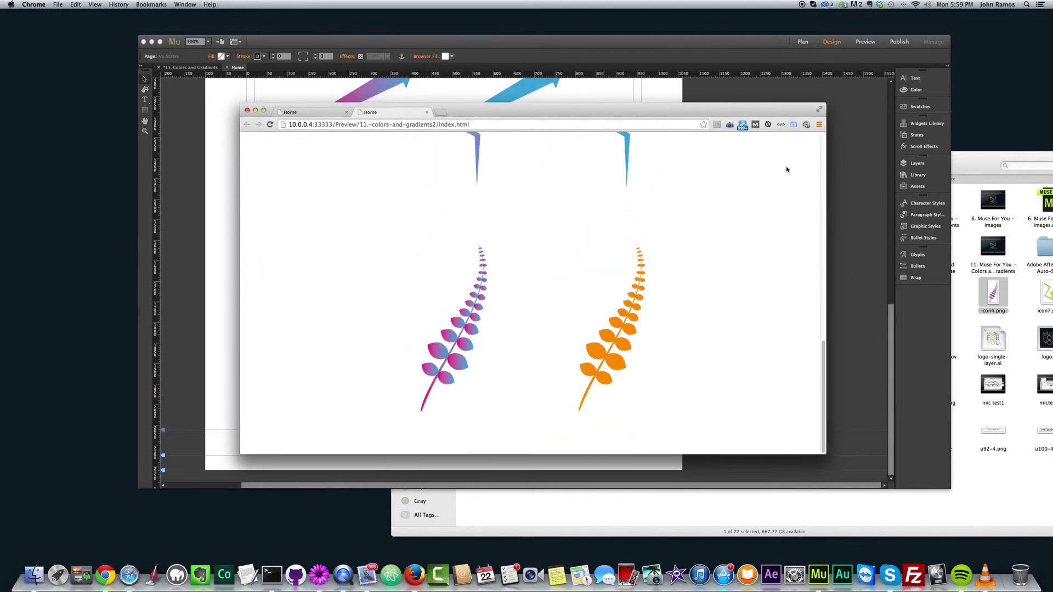
{"action": "left_click", "coordinate": [247, 110]}
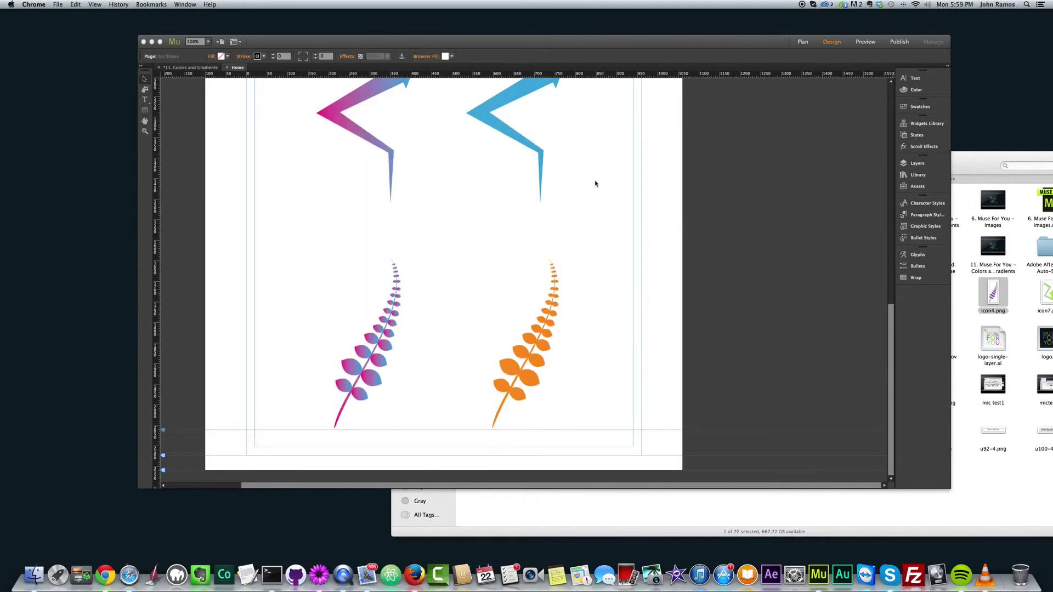